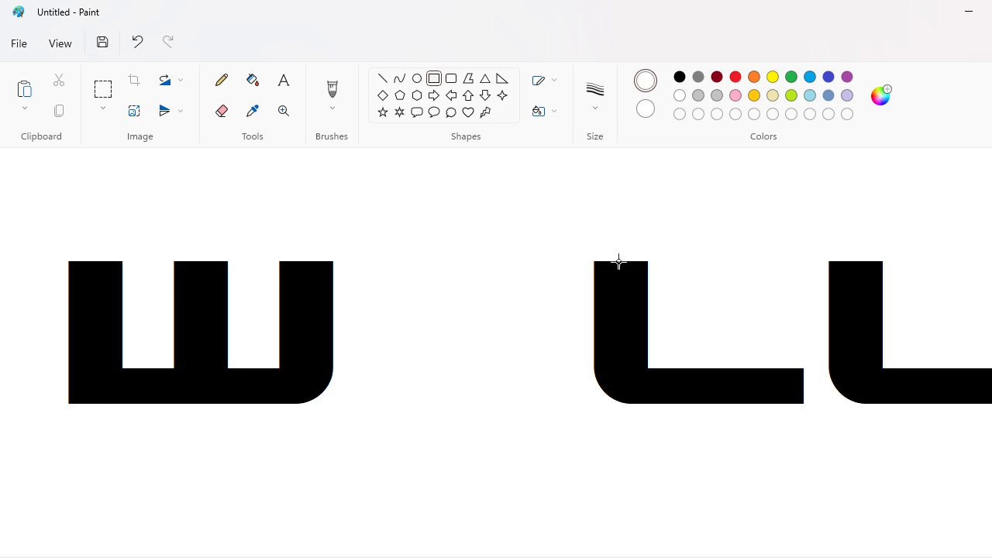
key(ctrl+v)
click(104, 108)
click(101, 237)
drag(188, 285, 524, 311)
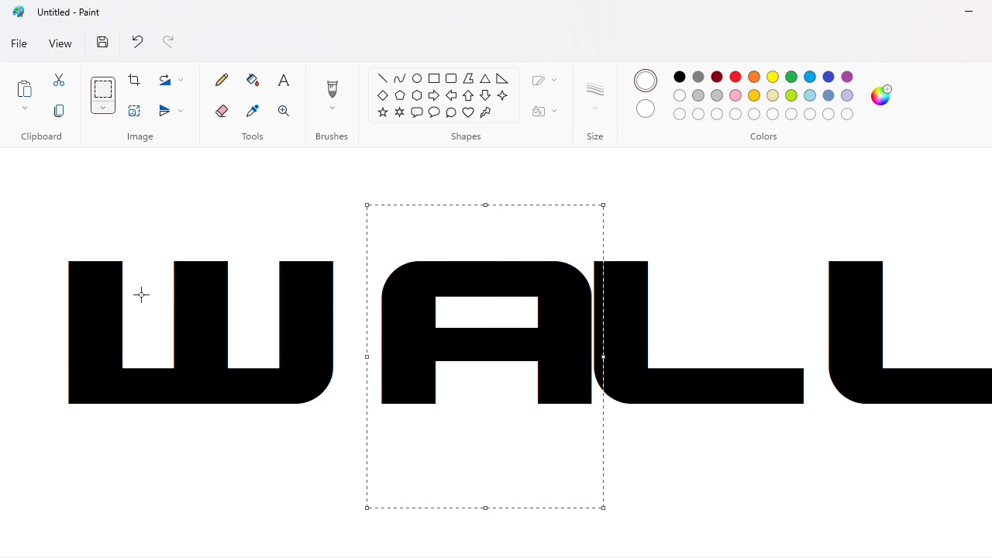
key(ctrl+z)
key(ctrl+z)
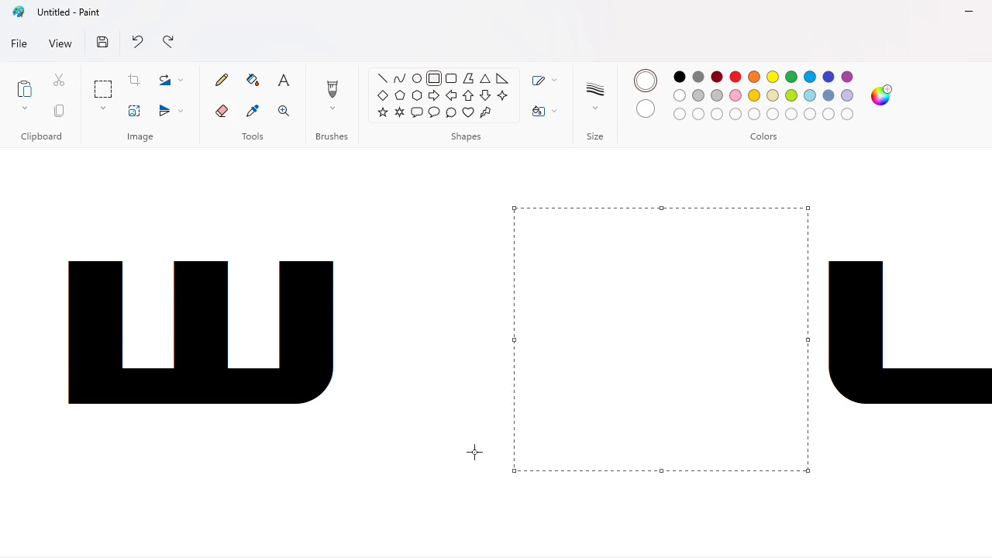
Paste the letter A beside the W, level with it, and nudge it right to widen the gap between them
key(ctrl+v)
drag(135, 301, 373, 327)
key(Right)
key(Right)
key(Right)
key(Right)
key(Right)
key(Right)
key(Right)
key(Right)
key(Right)
key(Right)
key(Right)
key(Right)
key(Right)
key(Right)
key(Right)
key(Right)
key(Right)
key(Right)
key(Right)
key(Right)
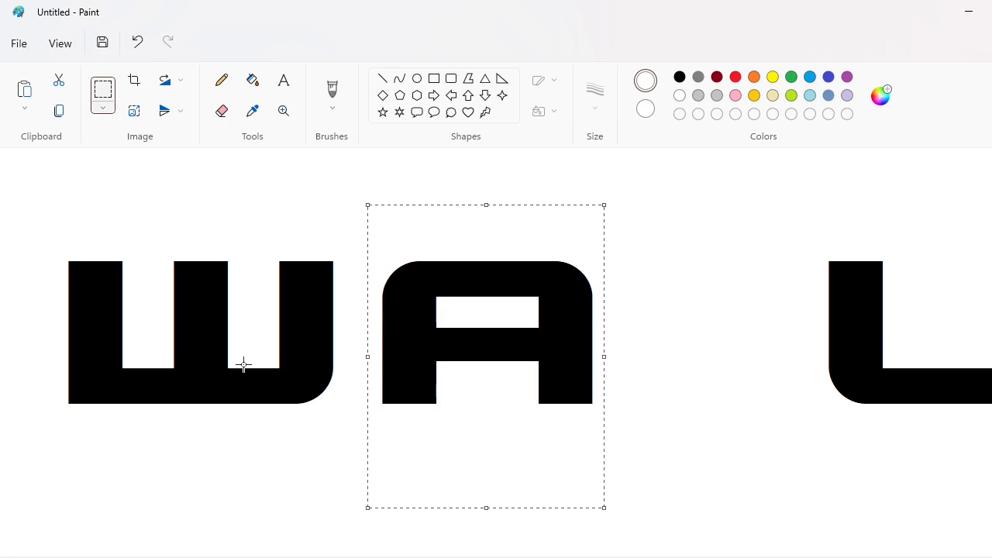
key(Right)
key(Right)
key(Right)
key(Right)
key(Right)
key(Right)
key(Right)
key(Right)
key(Right)
key(Right)
key(Right)
key(Right)
key(Right)
key(Right)
key(Right)
key(Right)
key(Right)
Fill the background with red and copy a rectangular section spanning the gap between the W and the A
click(253, 80)
click(735, 77)
click(620, 194)
click(103, 90)
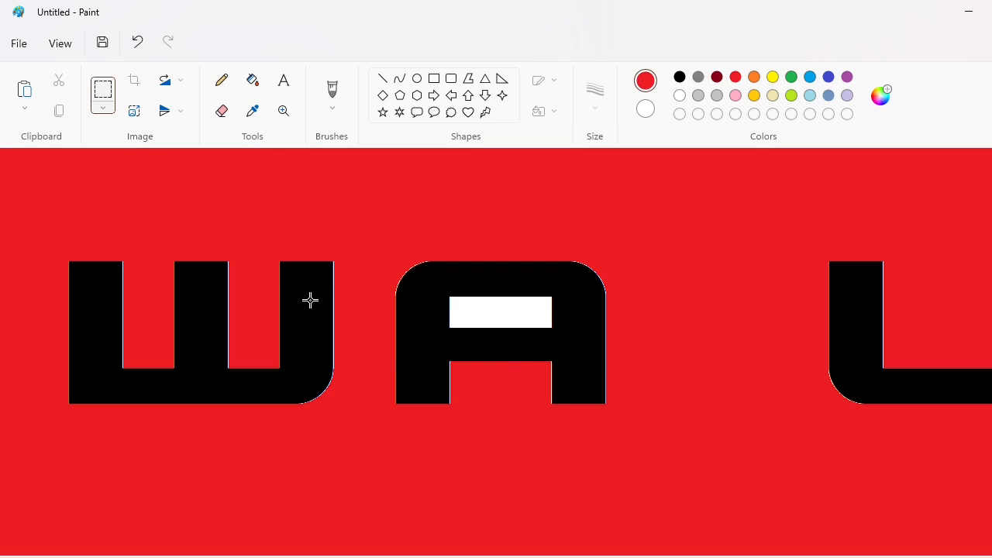
drag(310, 300, 421, 359)
key(ctrl+c)
Undo the red background fill and paste the copied gap section above the W
click(578, 354)
key(ctrl+z)
key(ctrl+v)
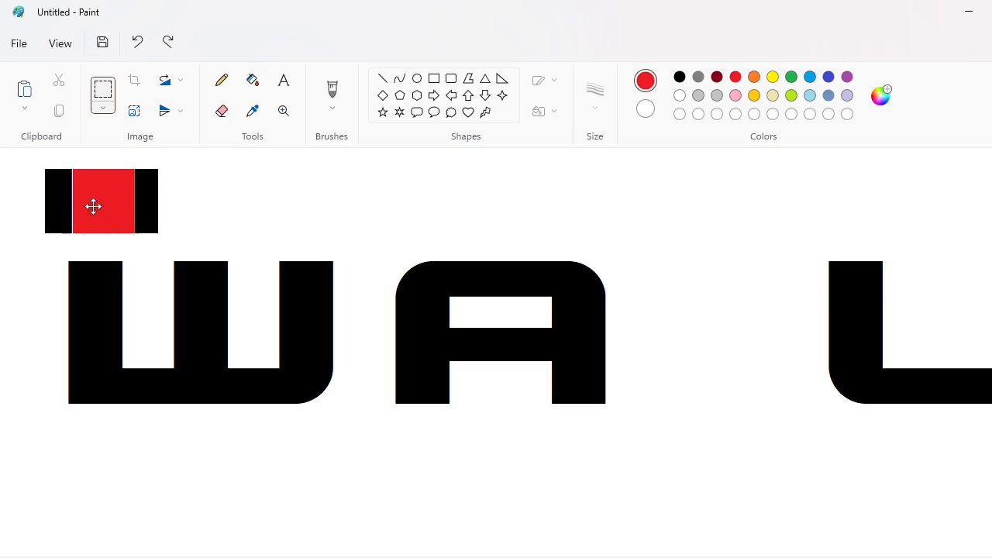
Fill the black ends of the pasted section with white so only the red spacer block remains
click(253, 80)
click(680, 95)
click(59, 205)
click(147, 202)
Copy the red spacer block and place the duplicate flush against the right edge of the A
click(103, 90)
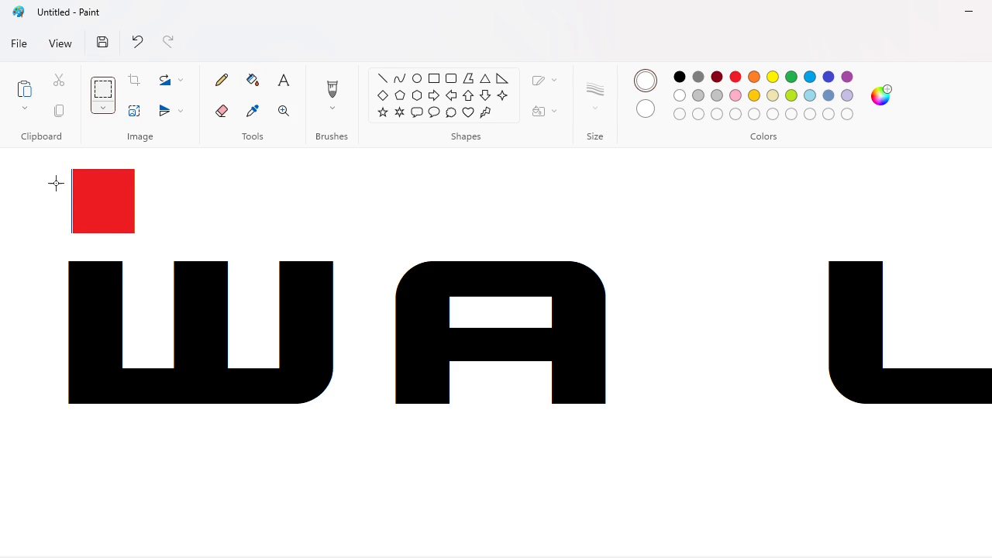
drag(51, 160, 186, 243)
key(ctrl+c)
key(ctrl+v)
drag(87, 221, 651, 341)
key(Left)
key(Left)
key(Left)
key(Left)
key(Left)
key(Left)
key(Left)
key(Left)
key(Left)
key(Left)
key(Left)
key(Left)
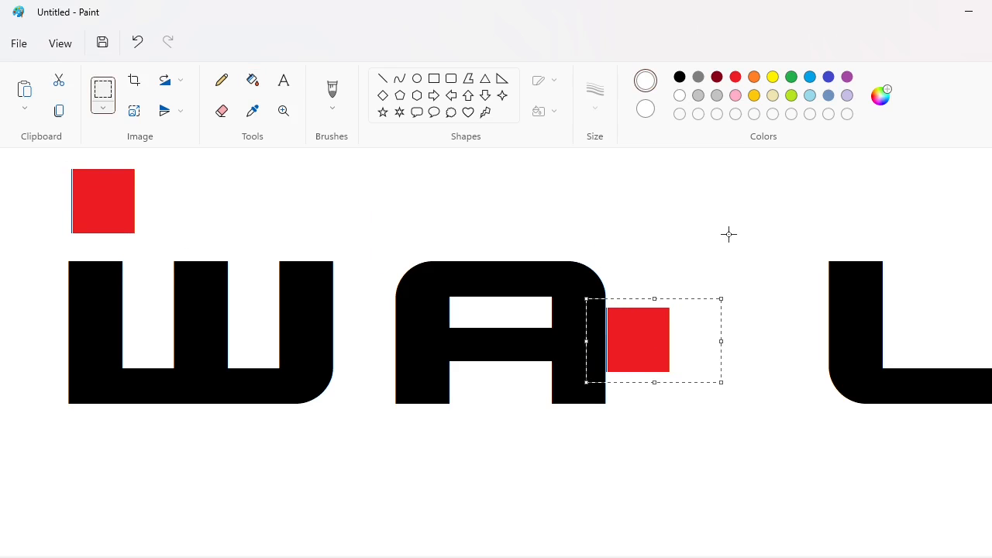
click(728, 234)
Copy the letter L and cover the original with a white borderless rectangle
scroll(581, 528, right, 3)
drag(847, 477, 849, 476)
key(ctrl+c)
key(ctrl+v)
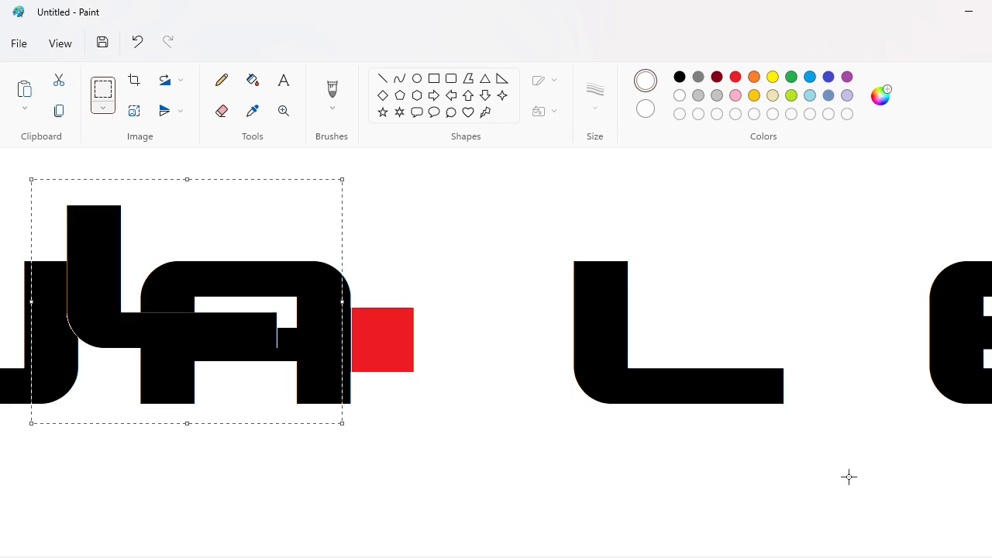
drag(205, 299, 573, 363)
key(ctrl+z)
click(434, 79)
drag(531, 234, 911, 510)
Paste the L and nudge it against the red spacer's right edge, level with the A
key(ctrl+v)
drag(166, 289, 384, 337)
key(Down)
key(Down)
key(Down)
key(Down)
key(Down)
key(Down)
key(Down)
key(Down)
key(Right)
key(Right)
key(Right)
key(Right)
key(Right)
key(Right)
key(Right)
key(Right)
key(Right)
key(Right)
key(Right)
key(Right)
key(Right)
key(Right)
key(Right)
key(Right)
key(Right)
key(Right)
key(Right)
key(Right)
key(Left)
key(Left)
key(Left)
key(Left)
key(Left)
key(Left)
key(Left)
click(179, 348)
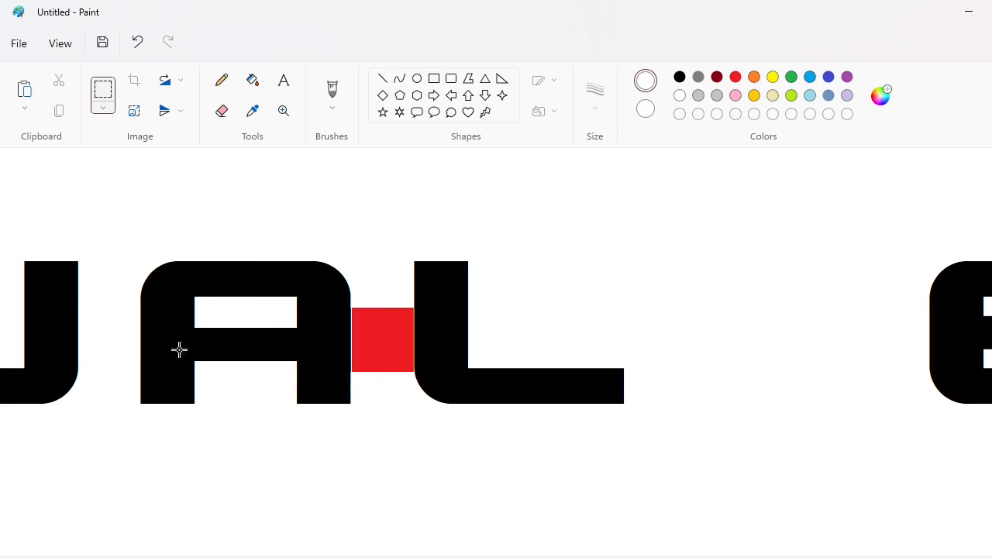
scroll(54, 517, left, 4)
click(352, 358)
scroll(496, 352, right, 8)
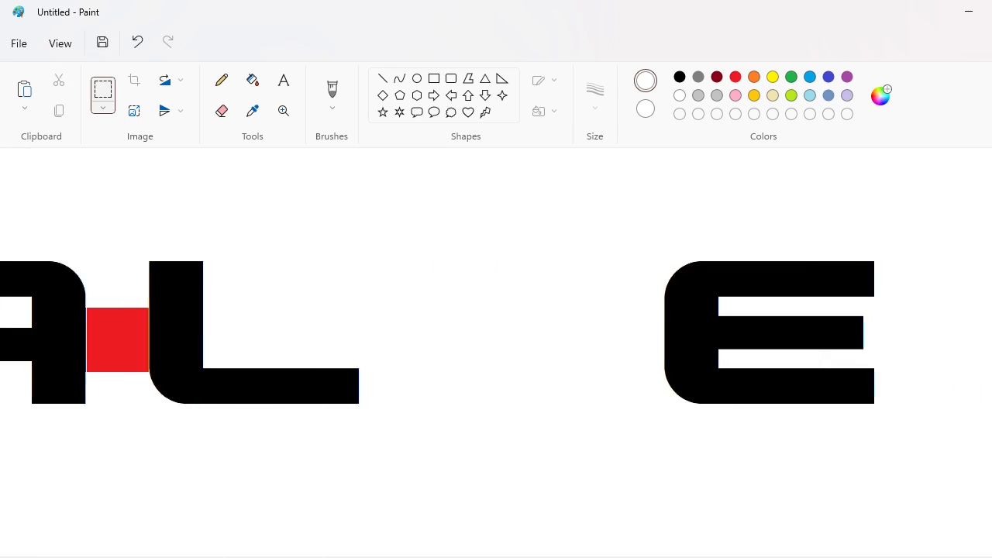
scroll(496, 353, left, 4)
scroll(408, 280, right, 3)
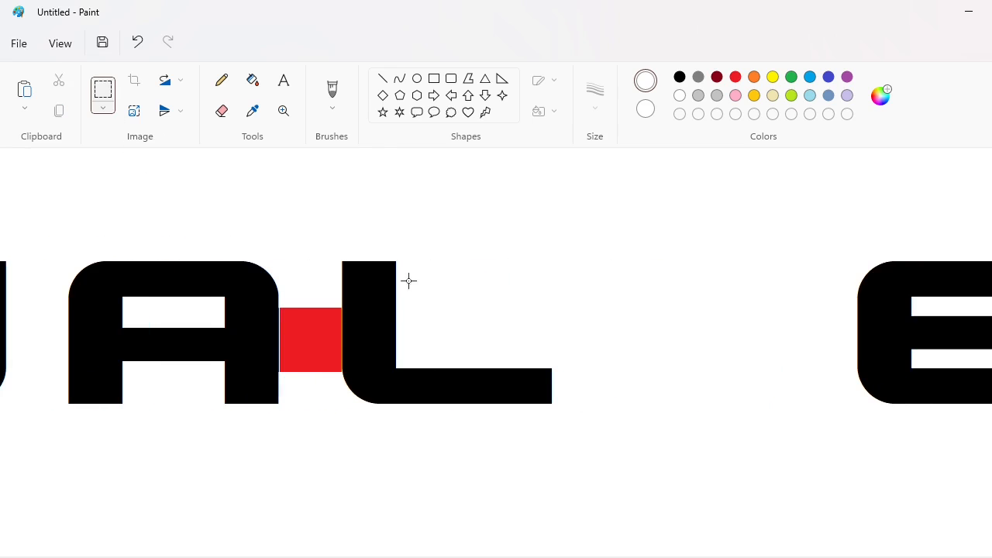
Fill the red spacer between the A and the L with white and cover its leftover edge with a white line
scroll(365, 403, left, 5)
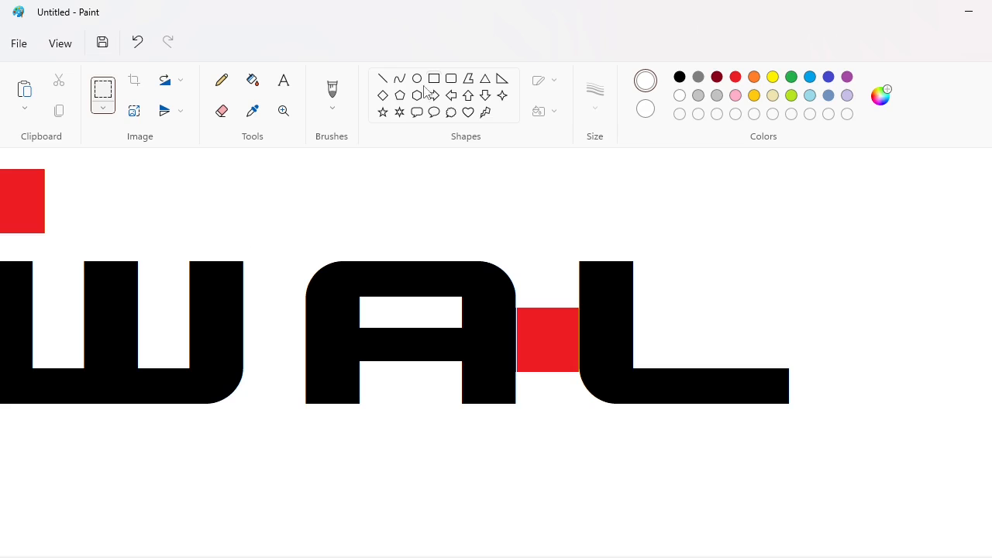
click(253, 80)
click(547, 340)
click(382, 79)
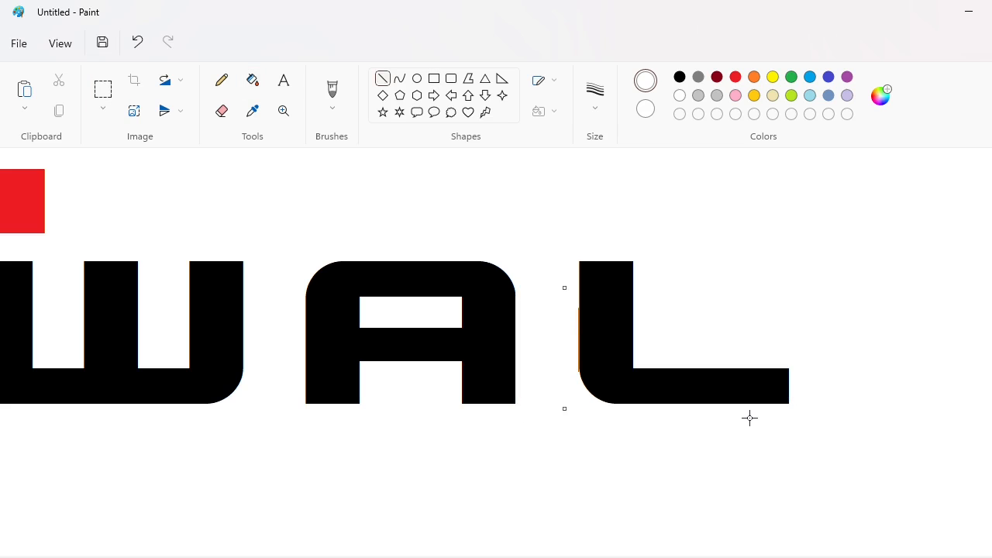
Select the area around the L and copy it
click(103, 90)
drag(557, 219, 910, 505)
key(ctrl+c)
key(Escape)
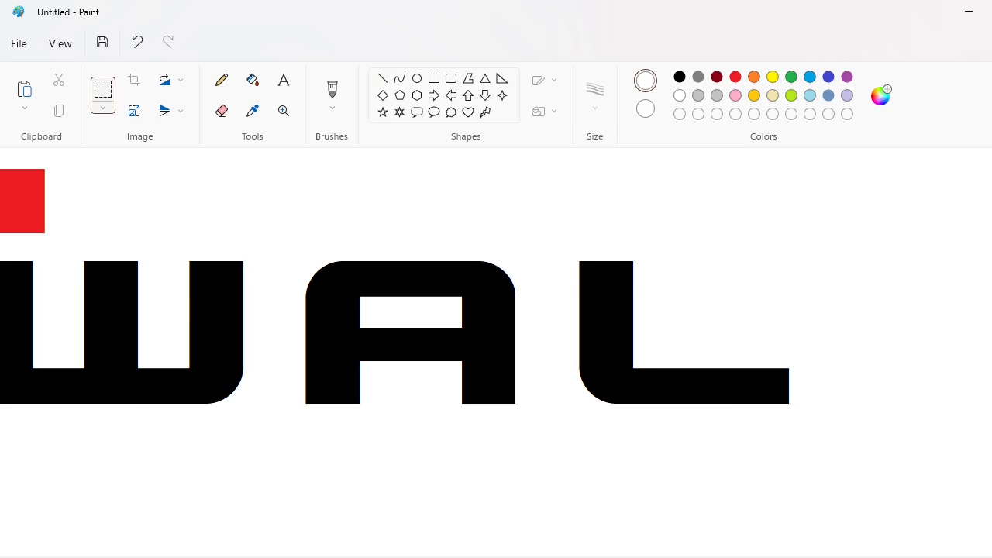
Paste the copied L between the first L and the E, nudged level with the other letters
scroll(540, 465, right, 5)
key(ctrl+v)
drag(345, 424, 727, 457)
key(Down)
key(Down)
key(Down)
key(Down)
key(Down)
key(Down)
key(Down)
key(Down)
key(Down)
key(Down)
key(Down)
key(Right)
key(Right)
key(Right)
key(Right)
key(Right)
key(Right)
key(Right)
key(Right)
key(Right)
key(Right)
key(Right)
key(Right)
key(Right)
key(Right)
key(Right)
key(Right)
key(Right)
key(Right)
key(Right)
key(Right)
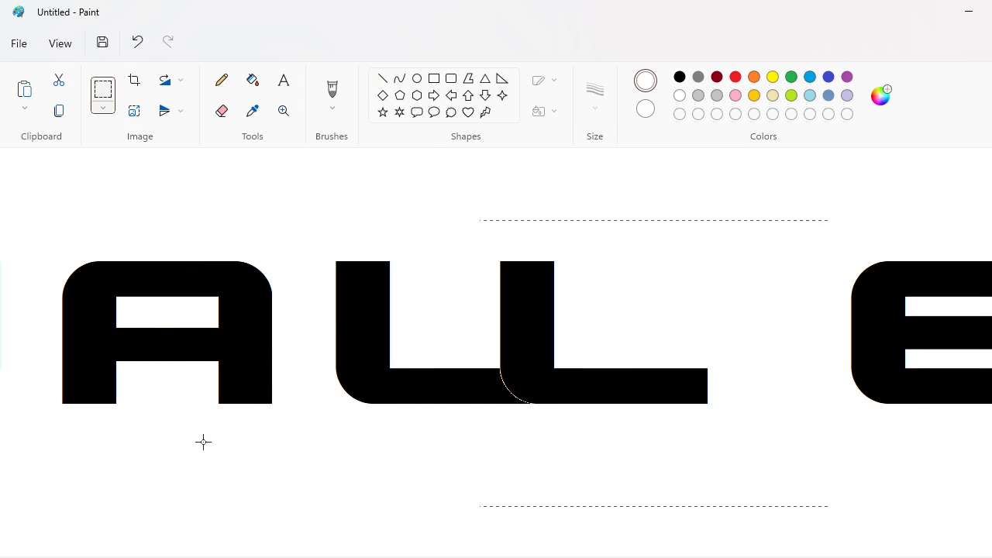
key(Right)
key(Right)
key(Right)
key(Right)
key(Right)
key(Right)
key(Right)
key(Right)
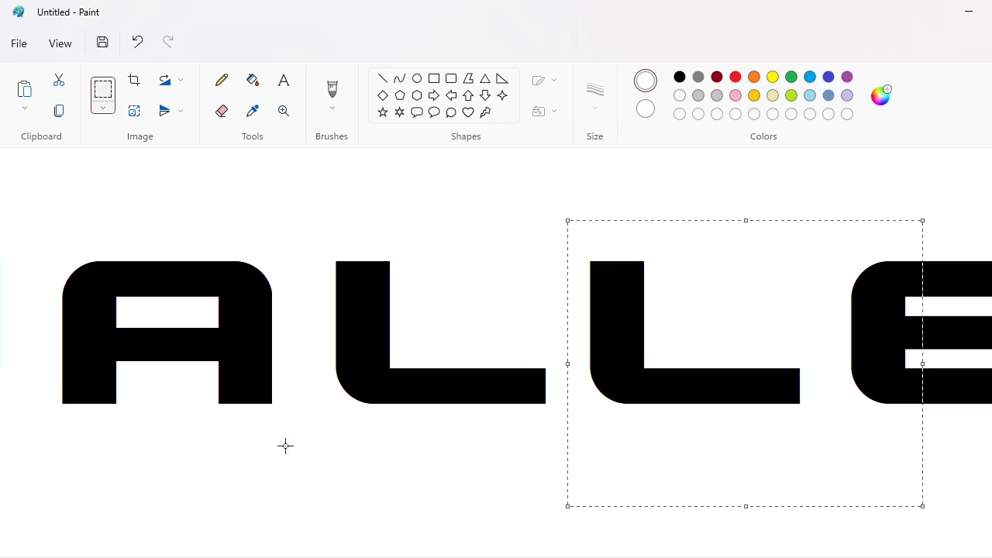
click(286, 439)
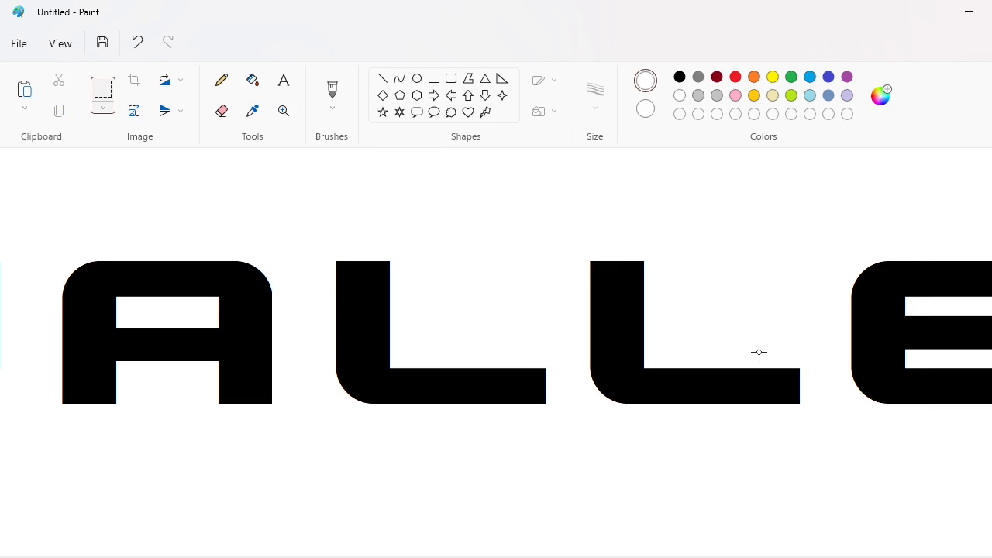
Try to square off the second L's rounded corner by pasting a copy of its square foot end over it
drag(743, 346, 824, 466)
key(ctrl+c)
key(ctrl+v)
drag(46, 231, 587, 390)
key(Down)
key(Down)
key(Down)
key(Down)
key(Down)
key(Down)
key(Right)
key(Right)
key(Right)
key(Right)
key(Right)
key(Right)
key(Right)
key(Right)
key(Right)
key(Right)
key(Right)
key(Right)
key(Right)
key(Right)
key(Right)
key(Right)
key(Right)
key(Right)
key(Right)
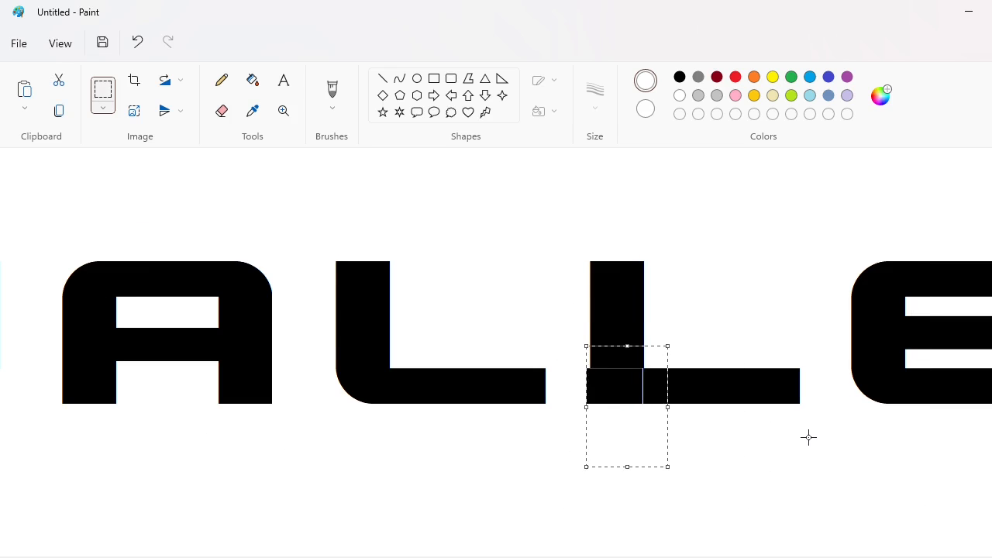
key(Right)
key(ctrl+z)
key(ctrl+z)
Draw black lines along the second L's outer vertical and lower edges and fill the enclosed rounded corner with black
click(382, 79)
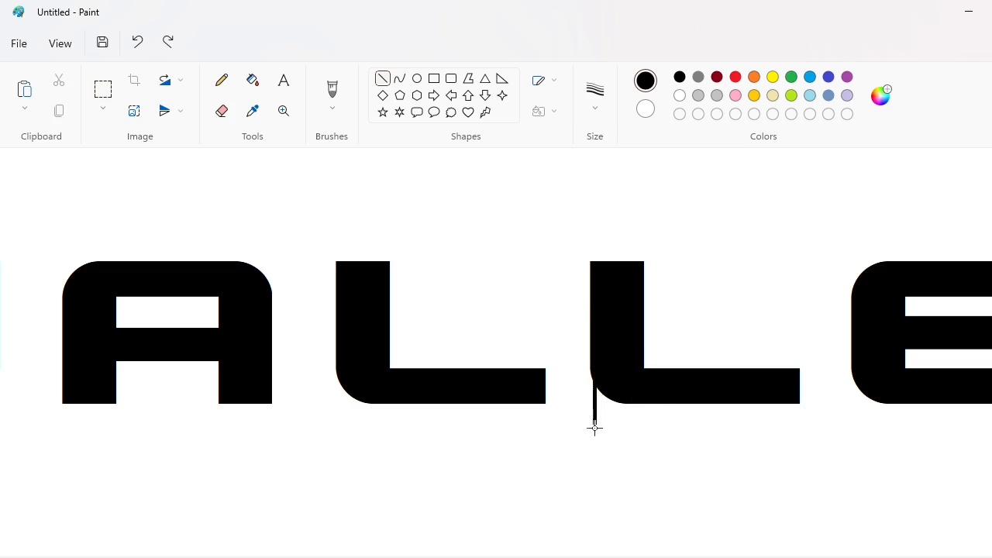
drag(595, 428, 594, 456)
key(ctrl+z)
drag(573, 247, 573, 474)
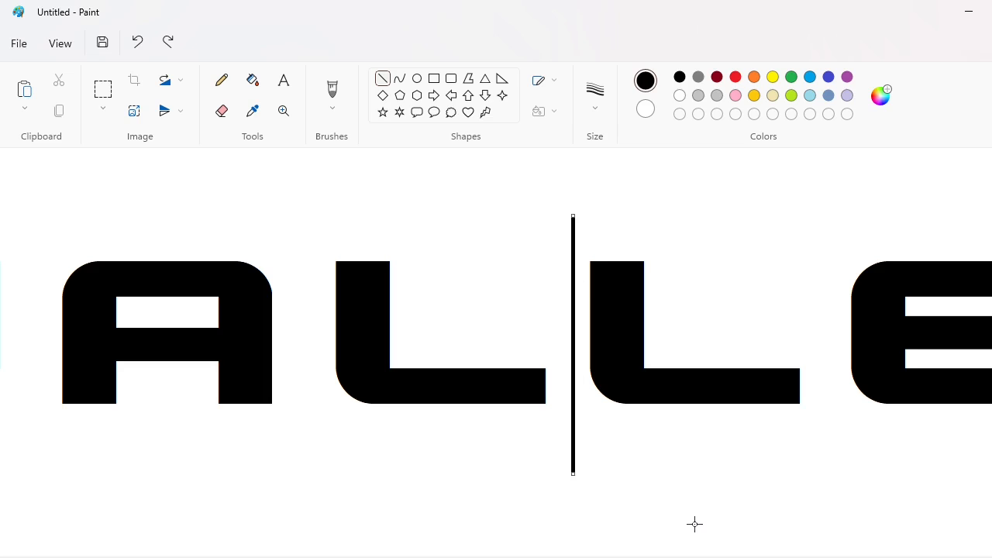
key(Right)
key(Right)
key(Right)
key(Right)
key(Right)
key(Right)
key(Right)
key(Right)
key(Right)
key(Right)
key(Right)
key(Right)
key(Right)
key(Right)
key(Right)
key(Right)
key(Right)
key(Right)
key(Right)
key(Right)
click(252, 80)
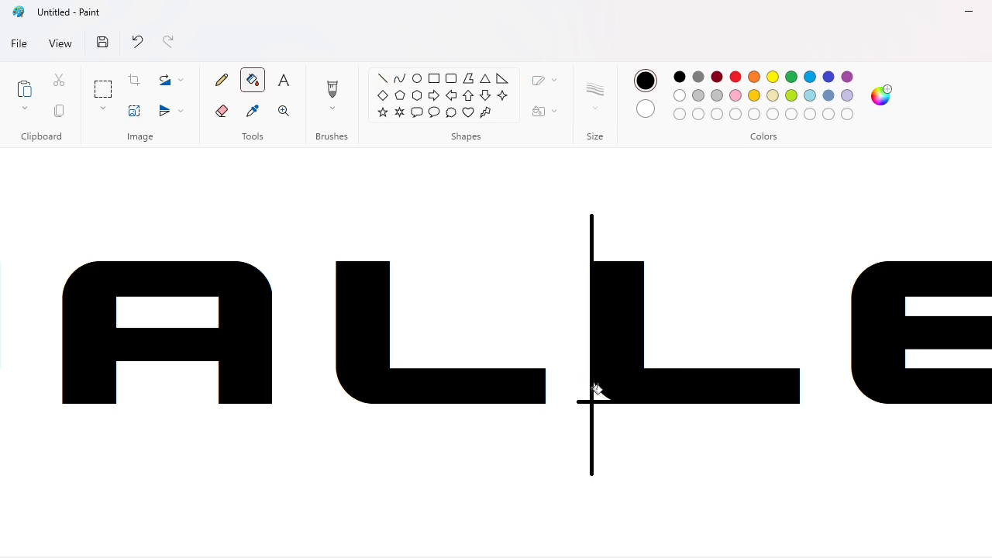
Remove the line ends protruding beyond the second L with white and touch up its squared corner in black
click(385, 81)
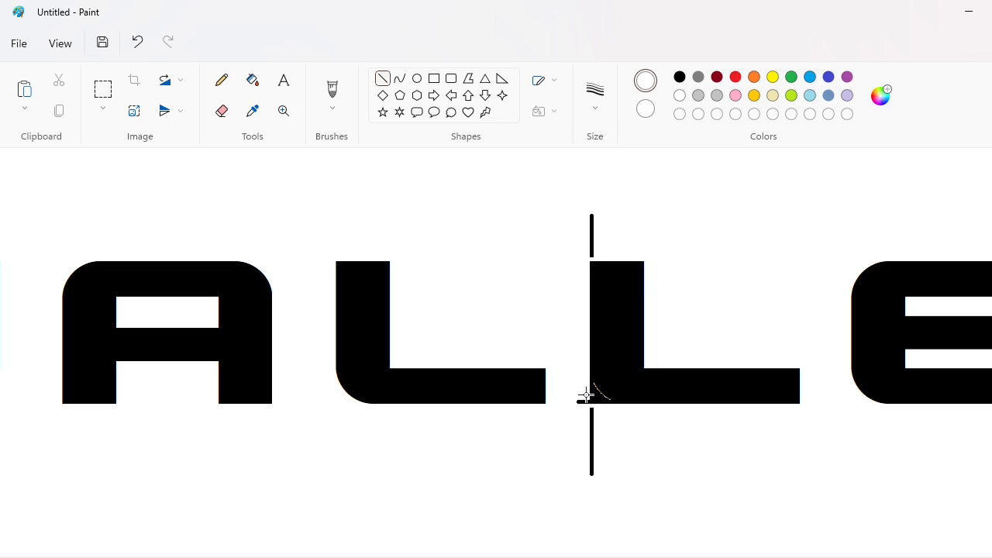
click(252, 79)
click(592, 231)
click(592, 410)
click(221, 79)
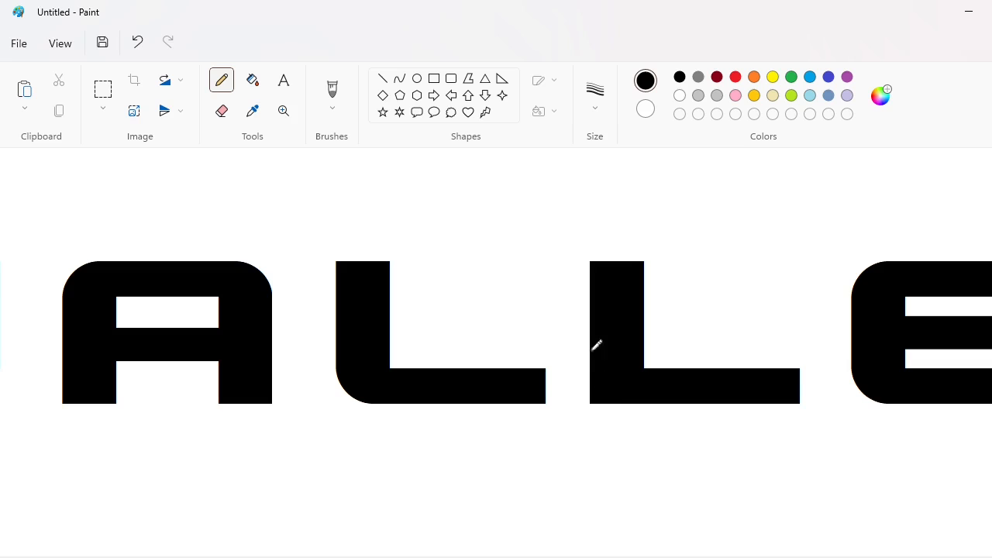
Copy the squared second L and fill the first L with purple
click(103, 88)
drag(563, 209, 823, 469)
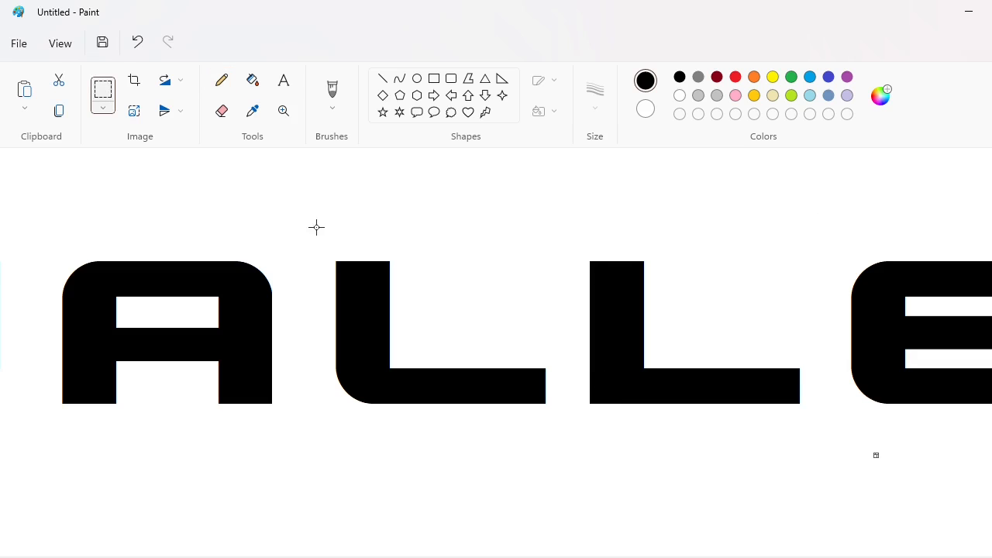
click(847, 77)
click(251, 80)
click(387, 275)
Paste the squared L over the purple first L and nudge it to cover that letter
key(ctrl+v)
mouse_move(164, 337)
mouse_down()
mouse_move(421, 348)
mouse_move(435, 366)
mouse_up()
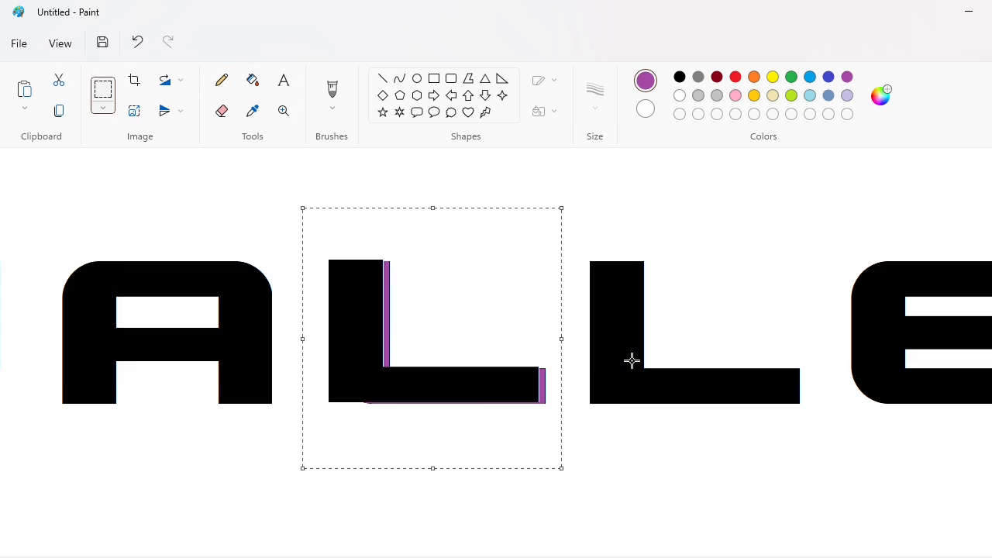
key(Down)
key(Down)
key(Right)
key(Right)
key(Right)
key(Right)
key(Right)
key(Right)
key(Right)
key(Right)
key(Right)
key(Right)
key(Right)
key(Right)
key(Left)
key(Left)
key(Left)
click(654, 454)
Copy the letter E and cover the original with a white borderless rectangle
drag(631, 557, 407, 556)
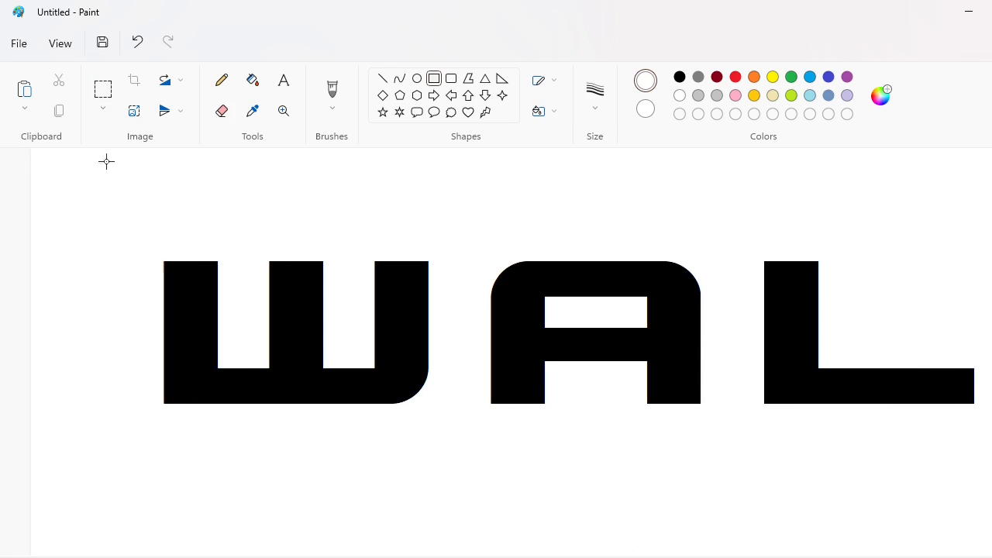
scroll(104, 159, right, 10)
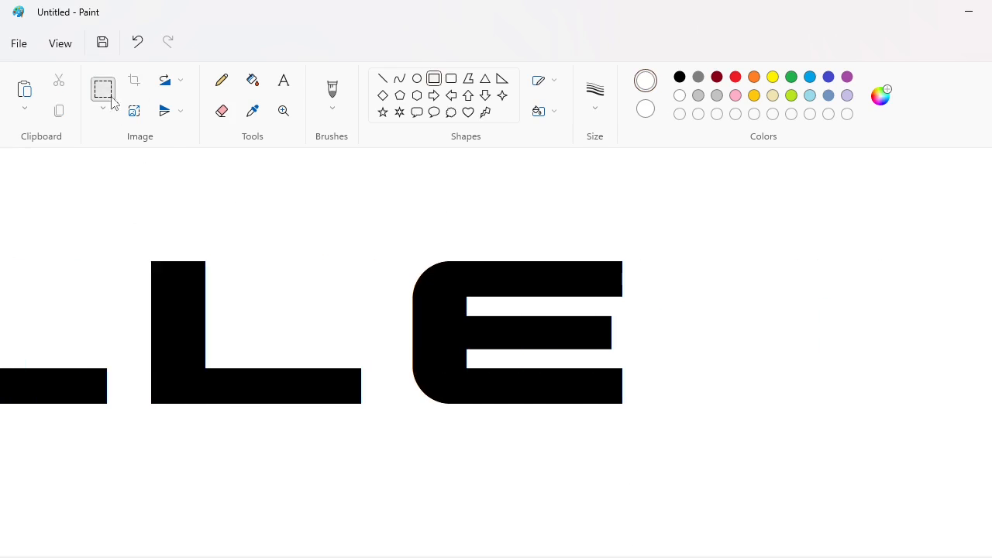
click(110, 97)
drag(392, 199, 747, 463)
key(Escape)
click(434, 78)
drag(379, 201, 785, 475)
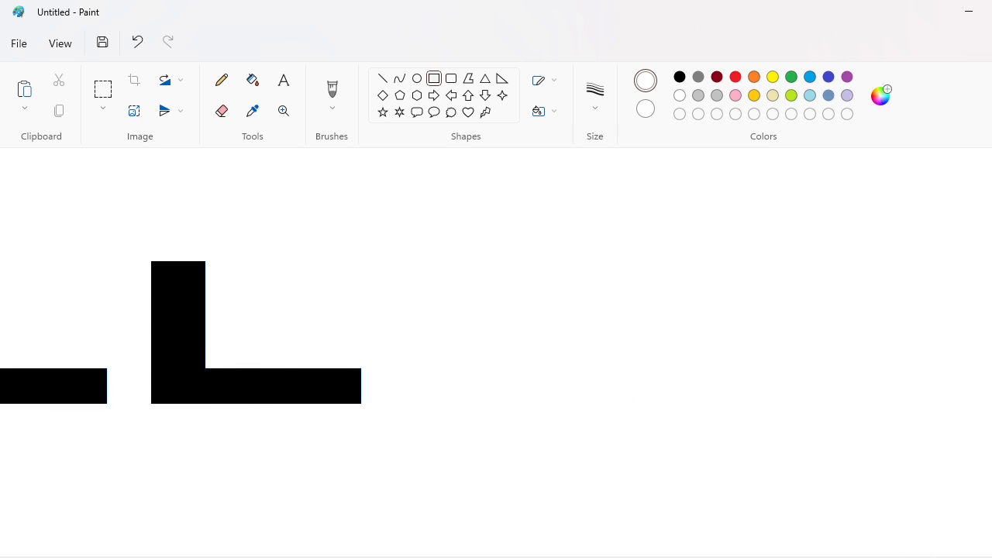
Paste the E at a wide distance to the right of WALL, roughly level with it
scroll(822, 386, down, 2)
key(ctrl+v)
drag(118, 244, 862, 362)
Draw an unfilled purple circle and resize and move it until it encloses the E
click(417, 78)
click(550, 111)
click(481, 147)
drag(758, 251, 959, 472)
drag(757, 368, 782, 372)
drag(960, 362, 917, 361)
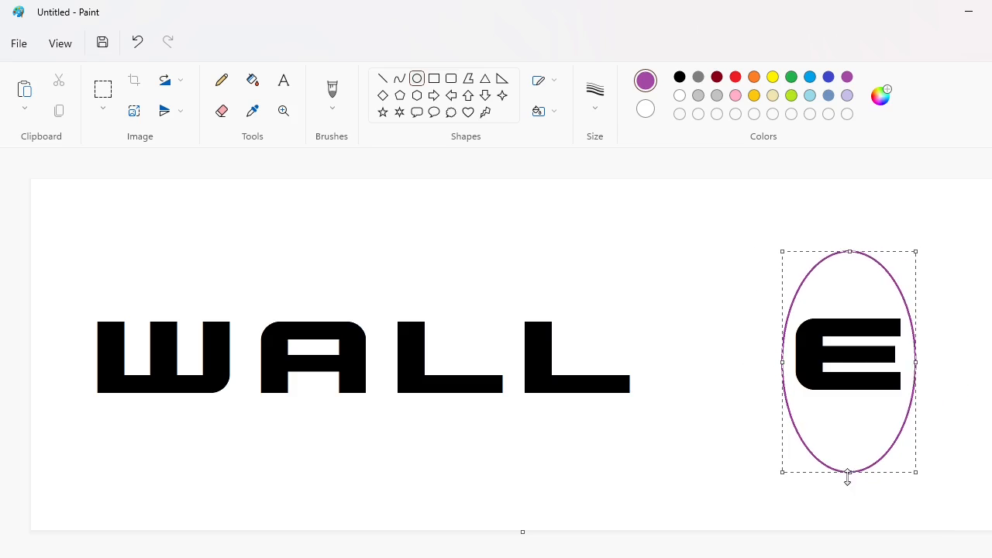
drag(849, 472, 850, 383)
drag(860, 349, 860, 383)
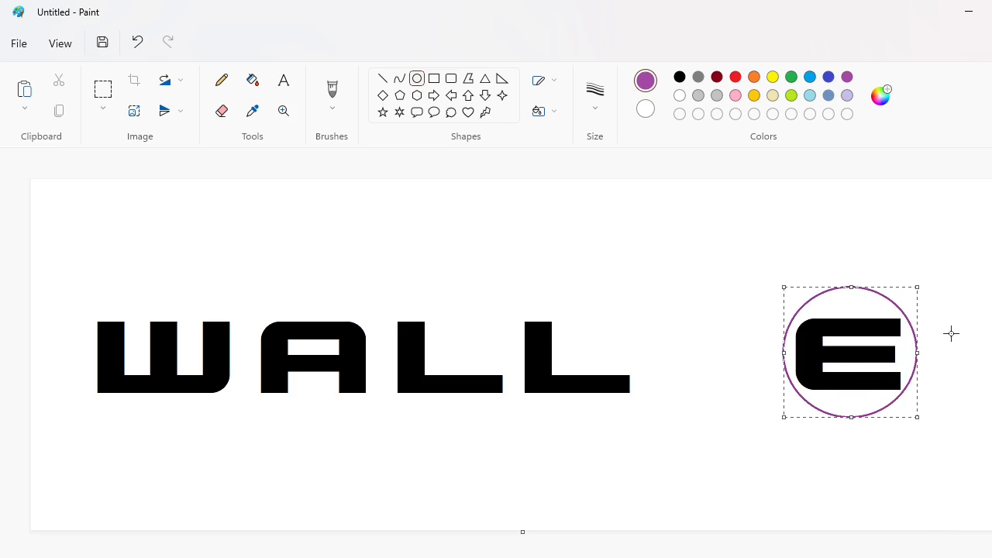
drag(919, 286, 923, 282)
drag(868, 349, 869, 352)
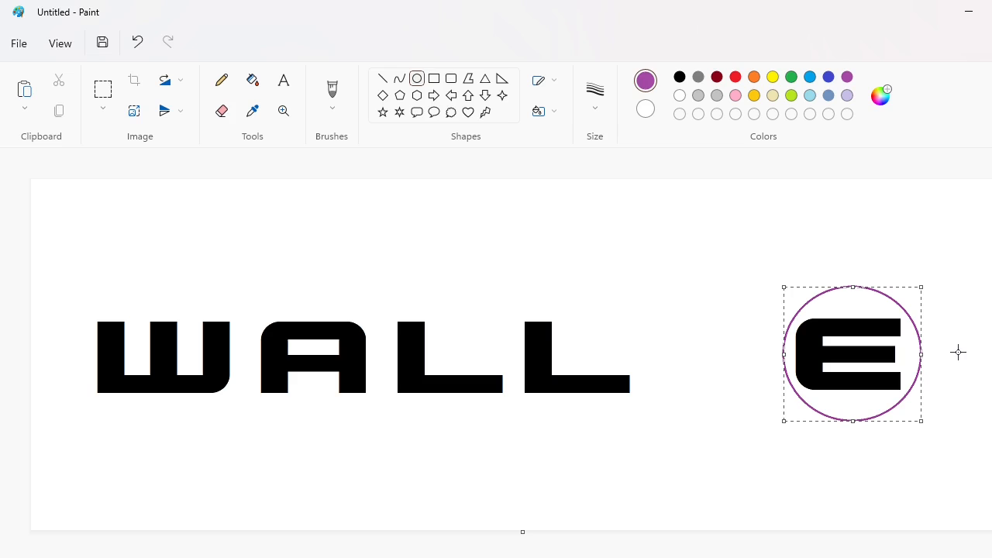
Fill the circle's background and the E inside it with purple, selecting the area around the circle between the fills
click(252, 80)
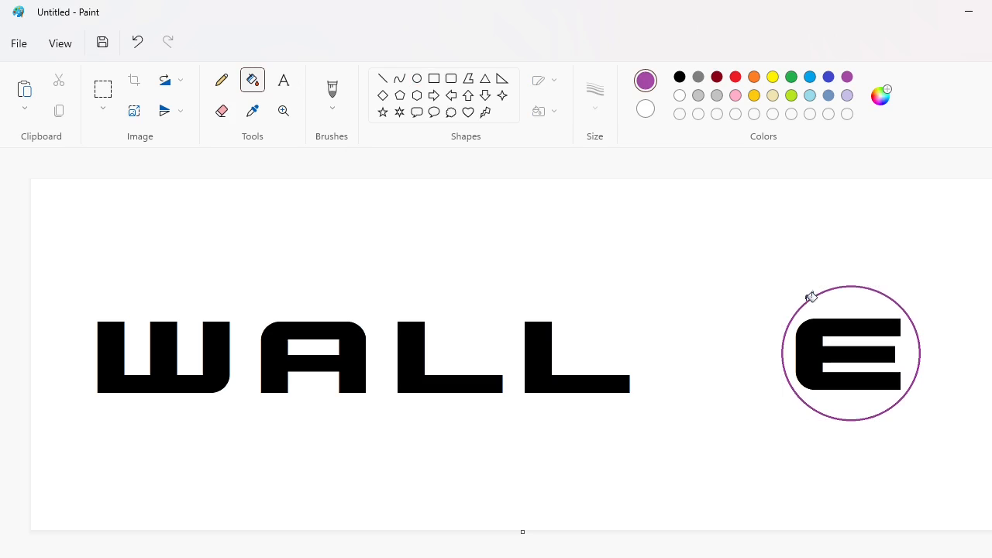
click(811, 299)
click(103, 88)
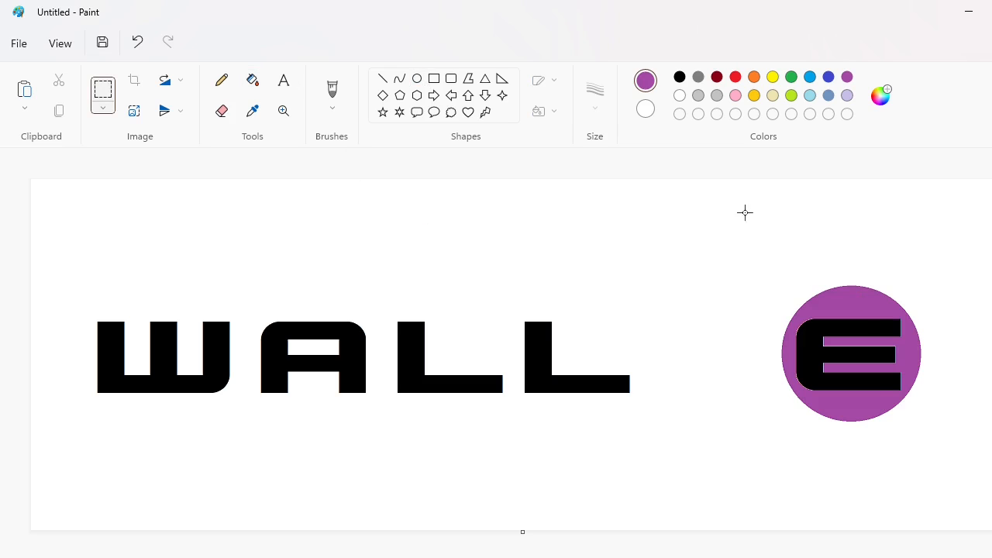
drag(837, 390, 968, 492)
click(252, 90)
click(810, 335)
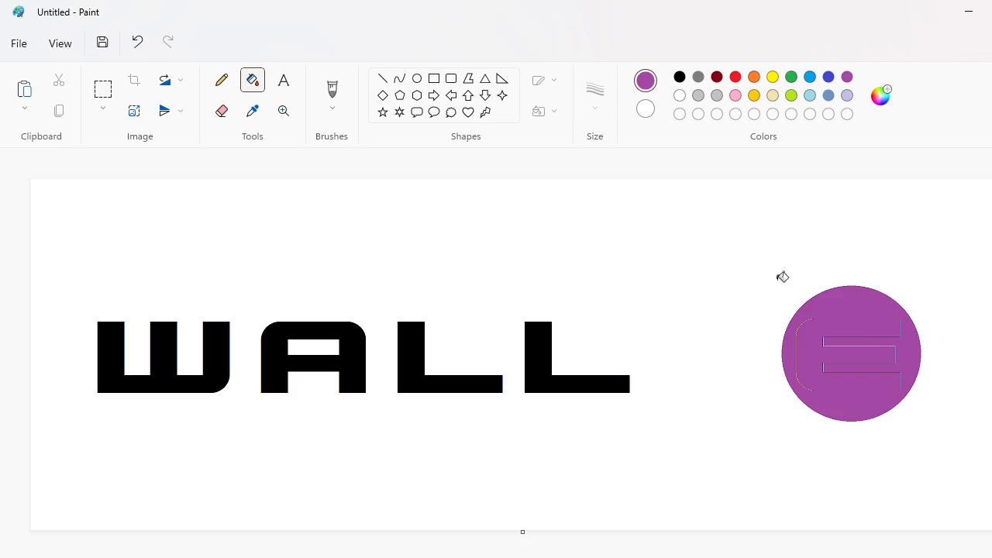
Undo the last purple fill and fill the E inside the circle with white
key(ctrl+z)
click(683, 96)
click(812, 353)
Select the circled E, cut it and paste it closer to the second L of WALL
click(103, 90)
drag(705, 241, 965, 468)
key(Escape)
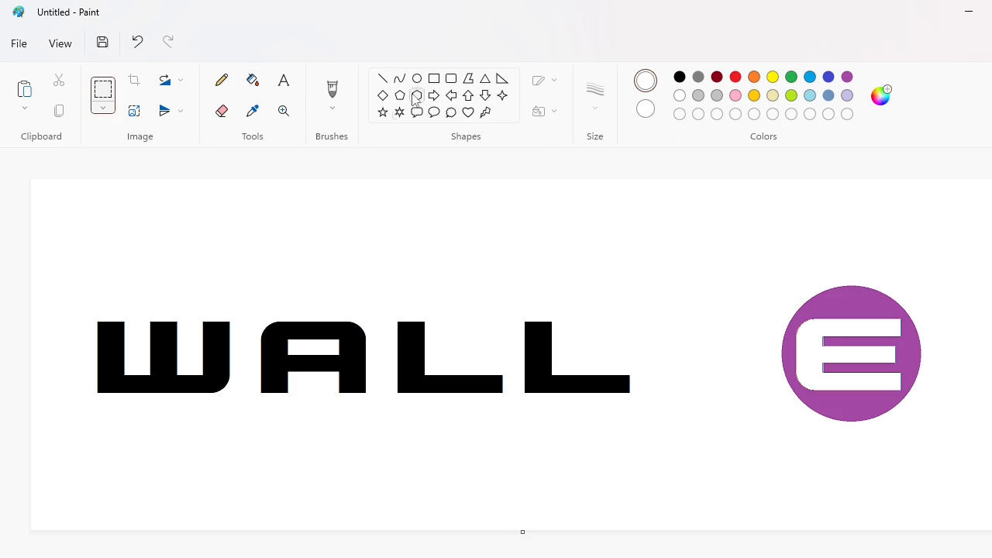
click(434, 79)
key(ctrl+x)
key(ctrl+v)
drag(193, 332, 597, 367)
Nudge the circled E until it is level with WALL, leaving room for a dot after the second L
key(Up)
key(Right)
key(Right)
key(Right)
key(Right)
key(Right)
key(Right)
key(Right)
key(Right)
key(Right)
key(Right)
key(Right)
key(Right)
key(Right)
key(Right)
key(Right)
key(Right)
key(Right)
key(Right)
key(Right)
key(Right)
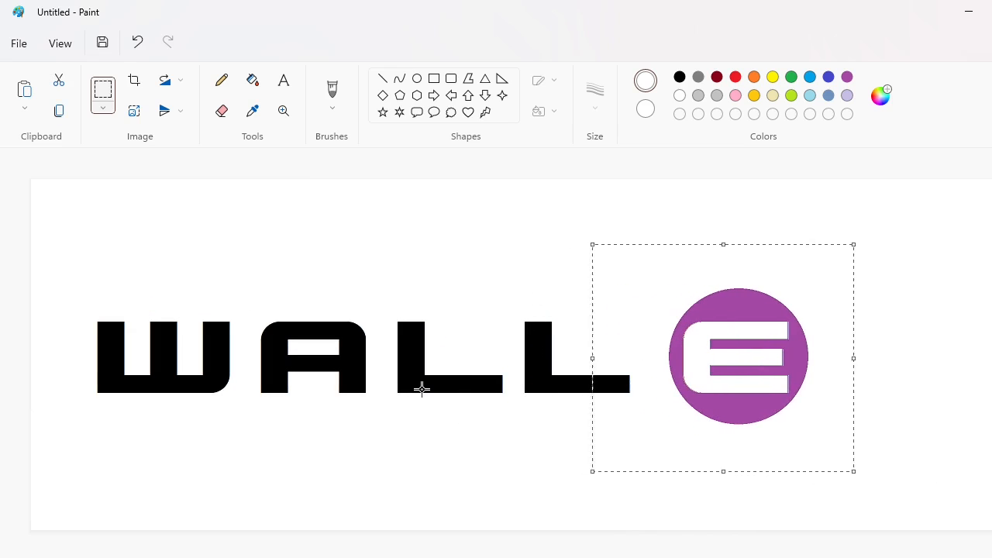
key(Left)
key(Left)
click(421, 389)
Fill the E inside the purple circle with black
click(253, 81)
click(680, 80)
click(779, 330)
Draw a small black circle outline near the gap between L and E and move it up into empty space
click(417, 79)
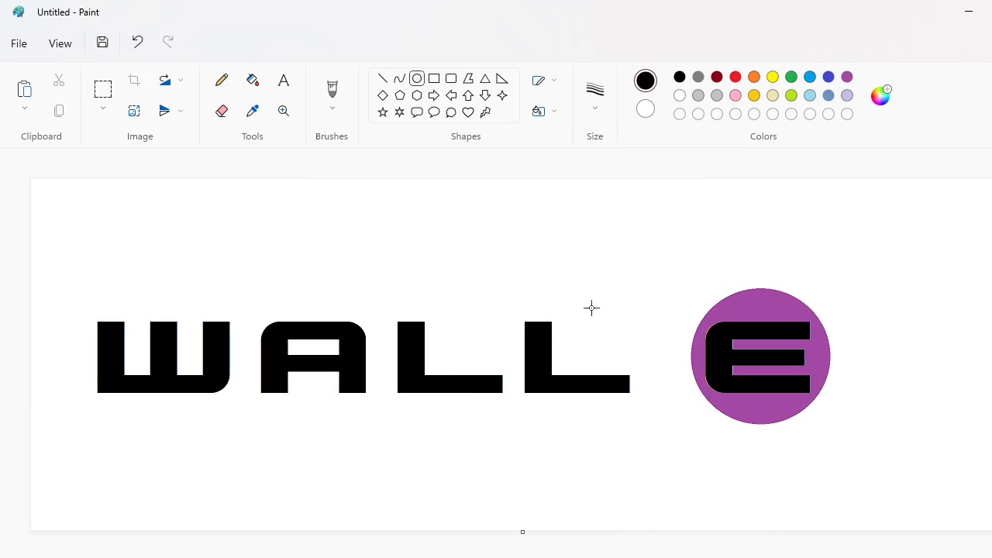
drag(660, 363, 661, 365)
key(Up)
key(Up)
key(Up)
key(Up)
key(Up)
key(Up)
key(Up)
key(Up)
key(Up)
key(Up)
key(Up)
key(Up)
key(Up)
key(Up)
key(Up)
key(Up)
key(Up)
key(Up)
key(Up)
key(Up)
click(709, 392)
Fill the small circle with black and copy the finished dot
click(253, 80)
click(651, 249)
click(103, 90)
drag(573, 205, 696, 303)
key(ctrl+c)
click(780, 338)
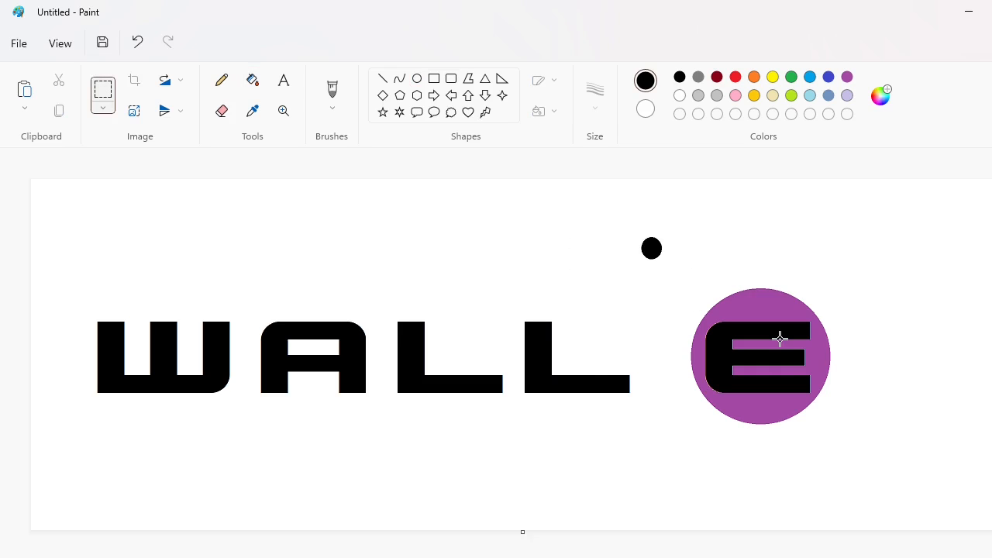
Undo the original dot and paste its copy over the E, level with the letters' middle
key(ctrl+z)
key(ctrl+z)
key(ctrl+v)
drag(118, 224, 730, 360)
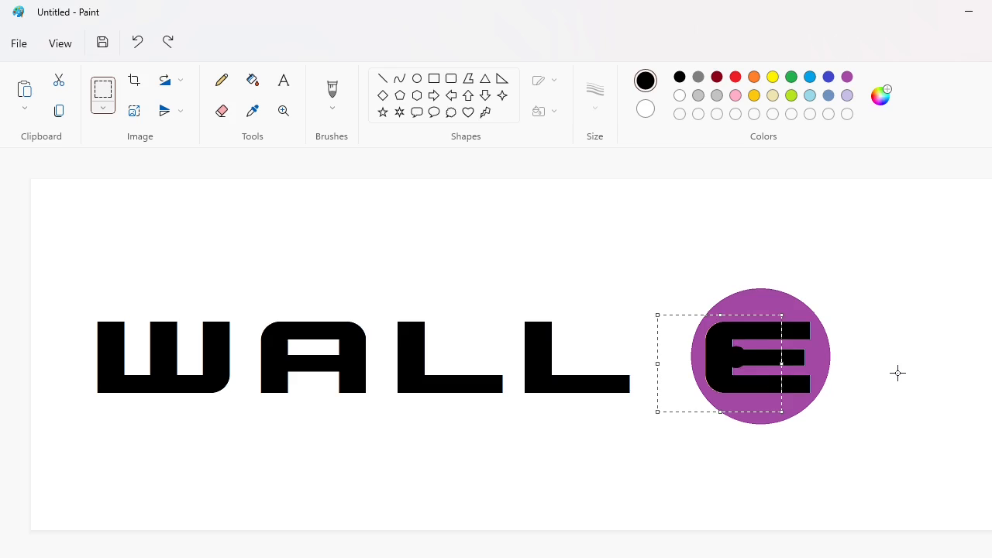
Nudge the pasted dot left until it sits centred between the second L and the purple circle
key(Left)
key(Left)
key(Left)
key(Left)
key(Left)
key(Left)
key(Left)
key(Left)
key(Left)
key(Left)
key(Left)
key(Left)
key(Left)
key(Left)
key(Left)
key(Left)
key(Left)
key(Left)
key(Left)
key(Left)
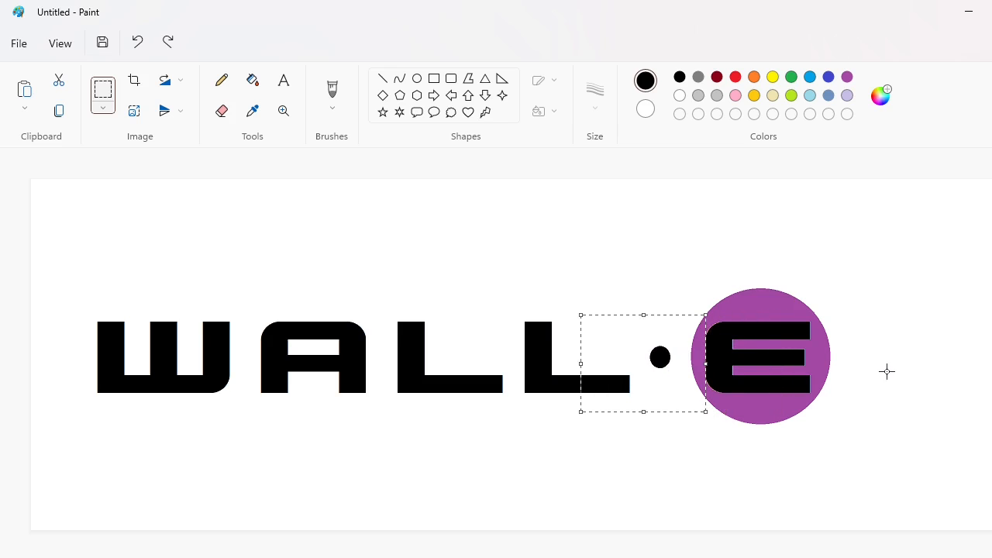
click(887, 372)
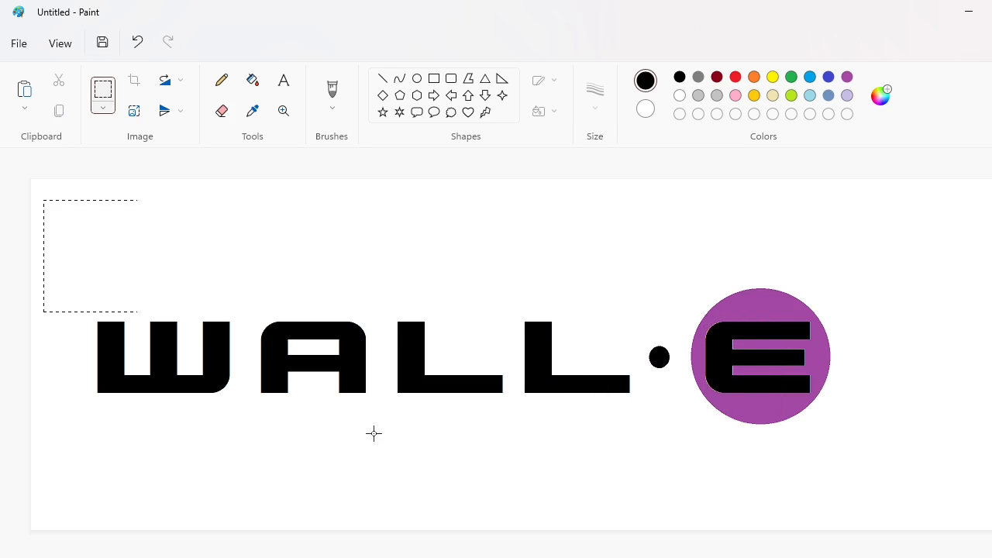
Copy the whole WALL-E logo and cover the original with a white rectangle
drag(373, 434, 910, 504)
click(434, 78)
click(680, 95)
drag(53, 202, 977, 506)
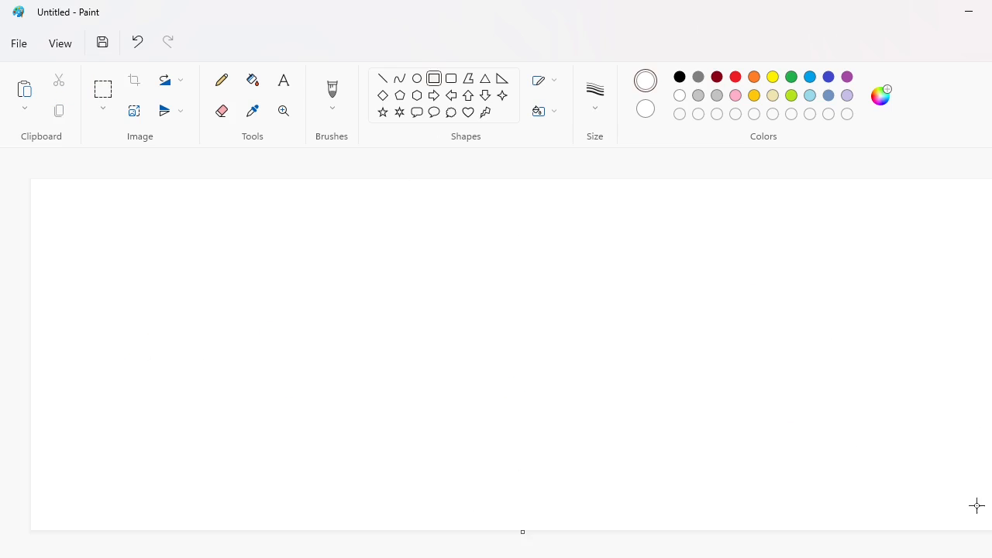
Paste the logo slightly lower on the canvas, leaving space above it for text
key(ctrl+v)
drag(452, 329, 476, 375)
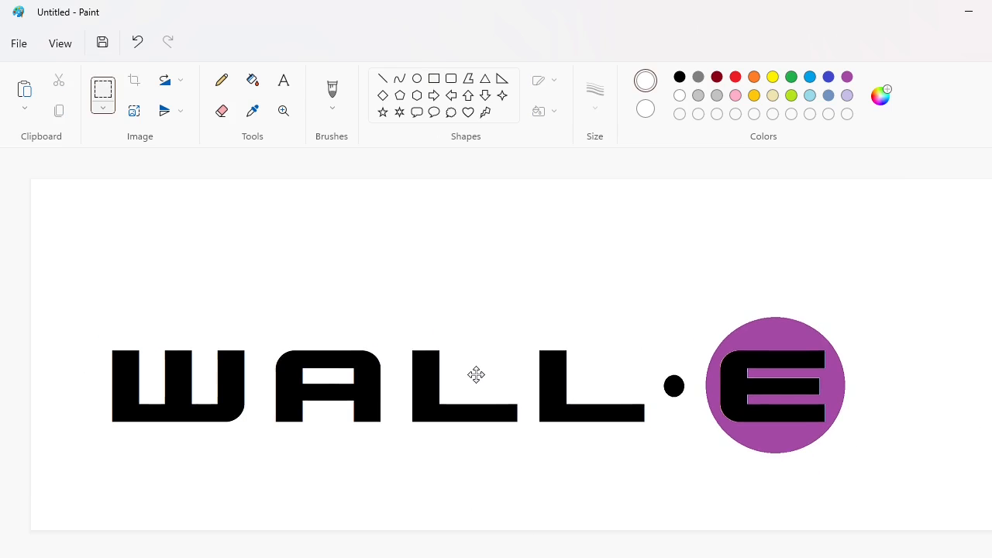
click(967, 404)
Add the text "Disney" above the logo in black Waltograph font
click(284, 80)
click(679, 78)
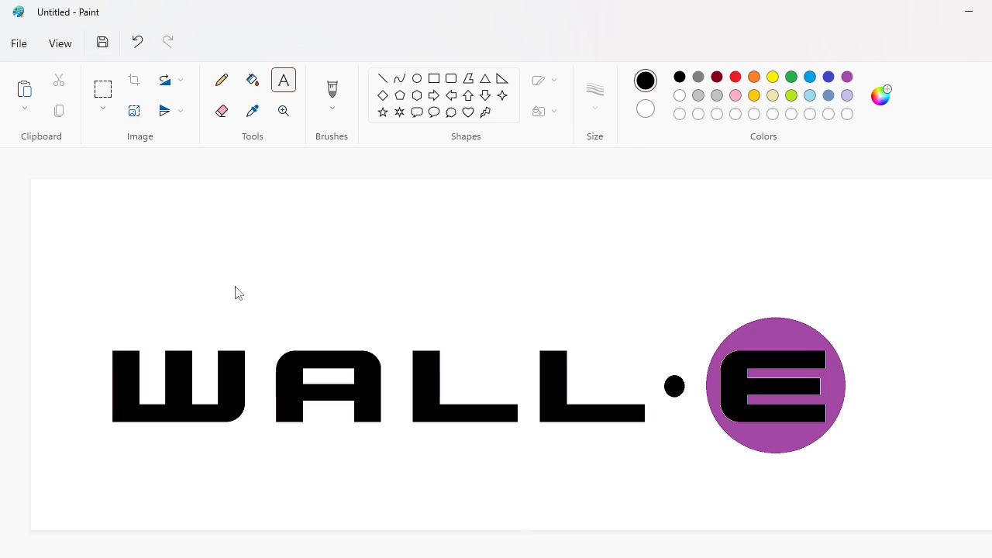
click(234, 285)
click(449, 167)
click(449, 168)
drag(232, 165, 247, 206)
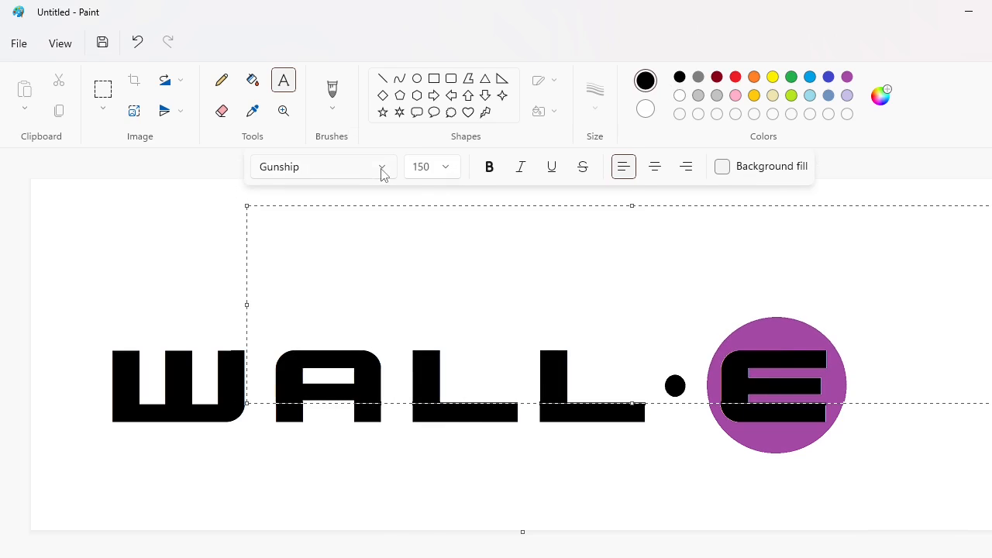
click(380, 167)
scroll(353, 268, down, 15)
scroll(351, 267, down, 20)
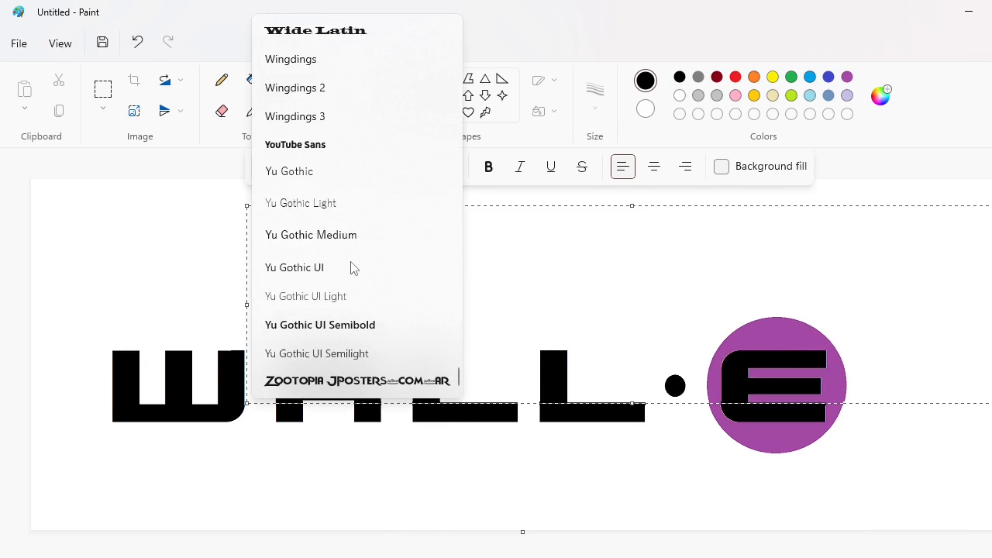
scroll(349, 264, up, 4)
click(347, 270)
text(Disney)
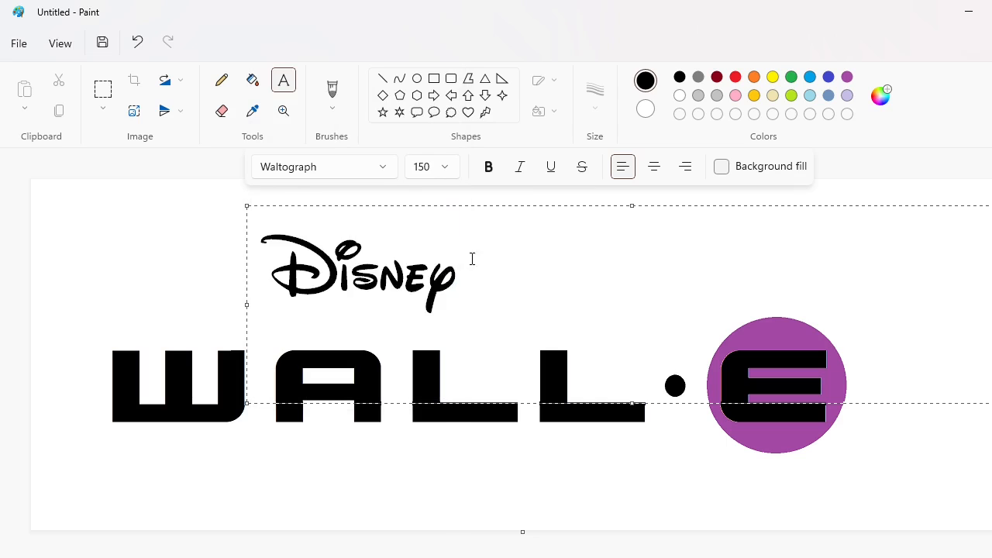
Try the Disney text at font sizes 100 and 80
key(ctrl+a)
click(454, 171)
text(100)
key(Return)
click(452, 172)
text(80)
key(Return)
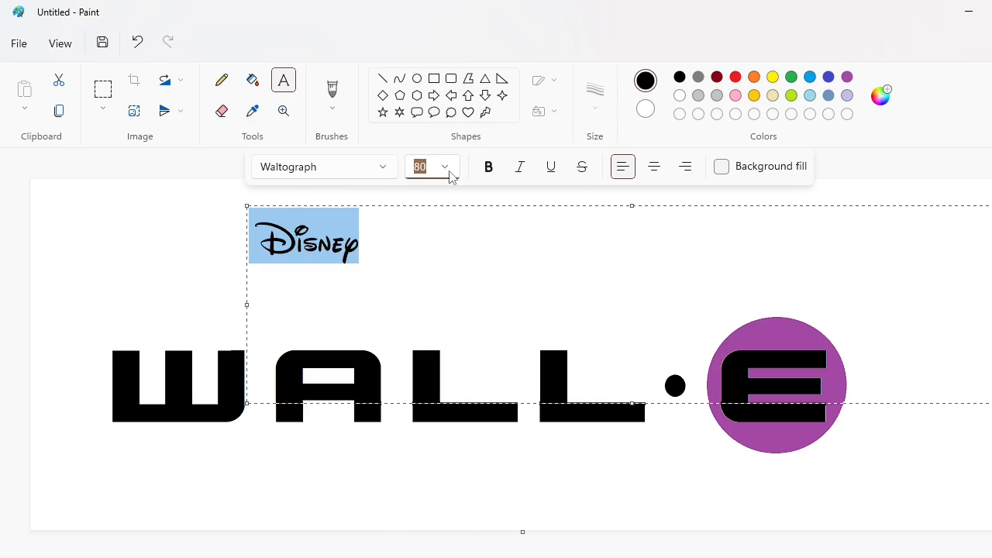
Move the Disney text down to just above the A and first L and set its font size to 90
drag(247, 206, 315, 254)
key(ctrl+a)
click(444, 167)
text(90)
key(Return)
click(502, 284)
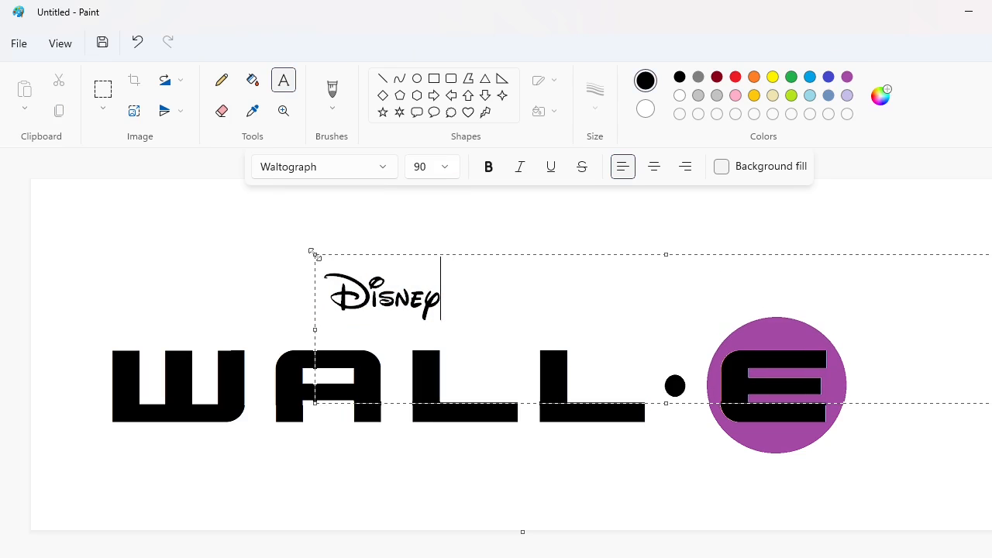
click(218, 236)
Add the text "PIXAR" in Charlemagne T. font to the right of Disney
click(469, 260)
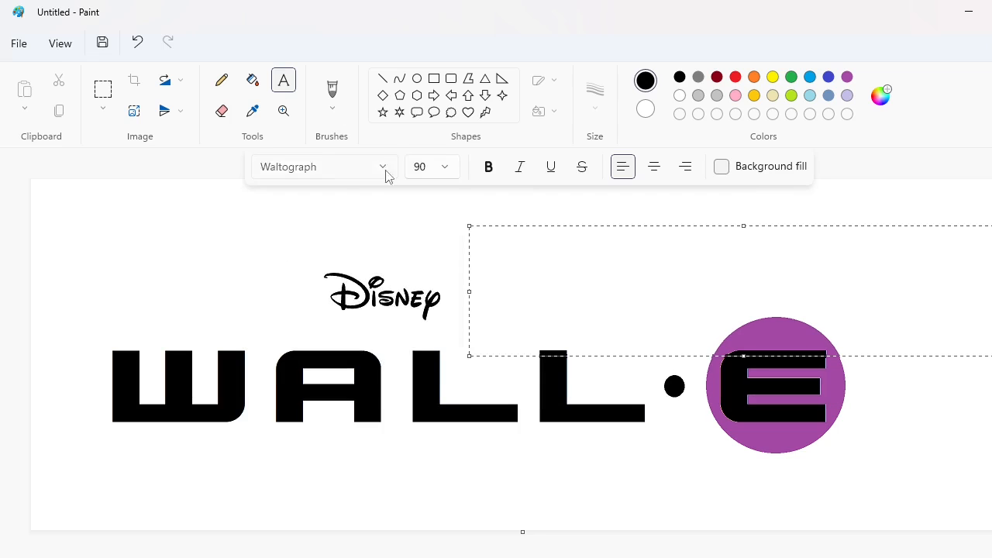
click(385, 172)
key(c)
scroll(333, 255, down, 4)
click(329, 267)
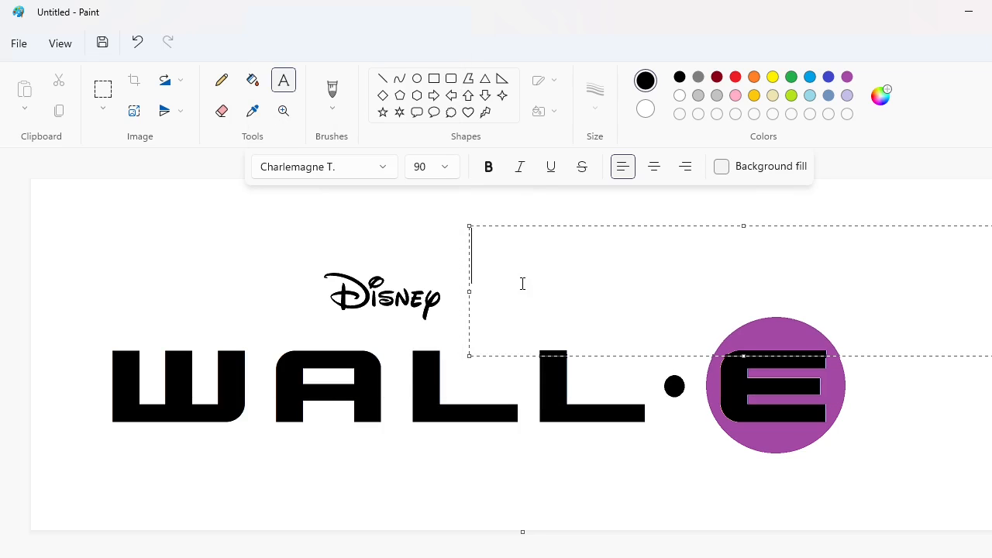
text(PİXAR)
key(ctrl+a)
text(PIXAR)
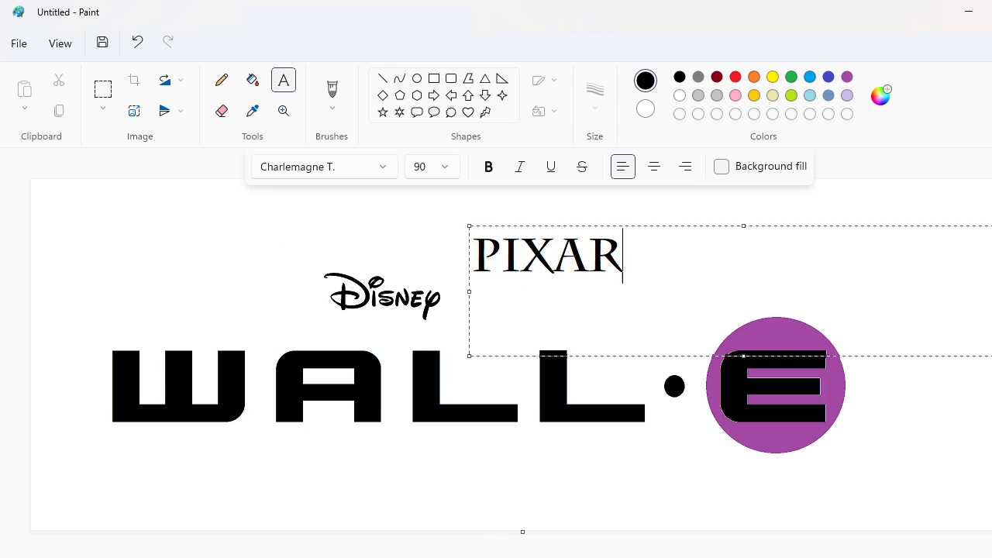
Set the PIXAR text's font size to 80 and move it directly beside Disney
key(ctrl+a)
click(420, 166)
text(80)
key(Return)
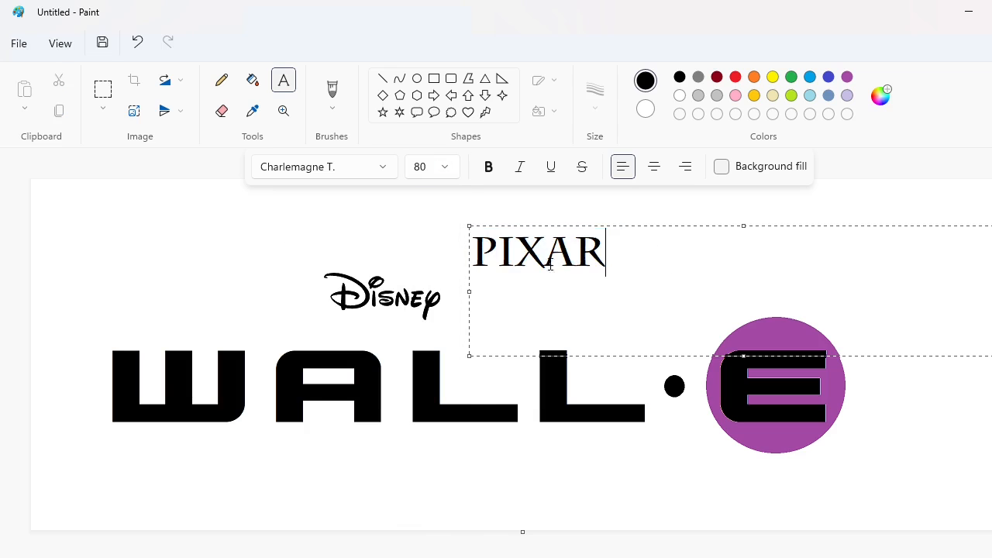
drag(466, 222, 437, 263)
Try the PIXAR text at font sizes 70 and 50
key(ctrl+a)
click(447, 169)
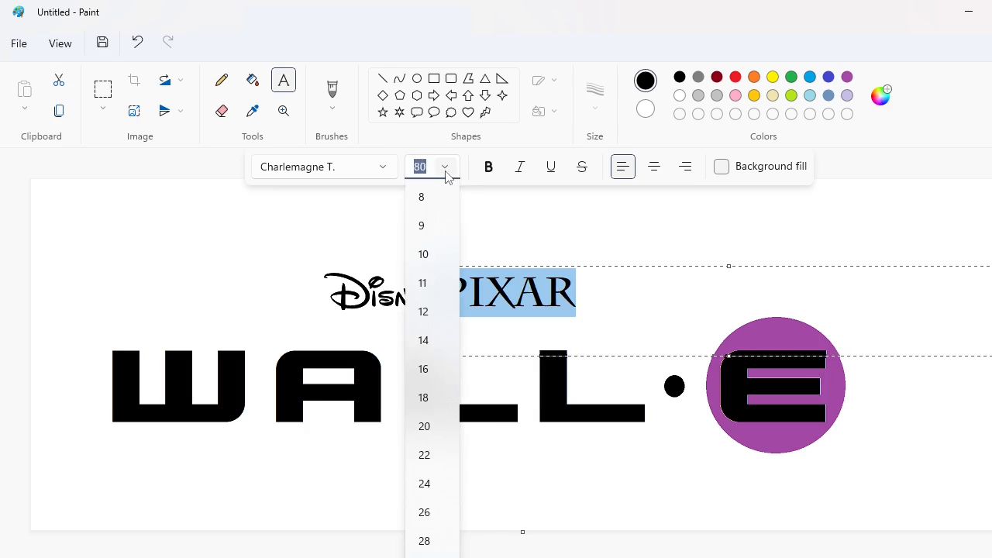
text(70)
key(Return)
click(445, 168)
click(448, 169)
text(50)
key(Return)
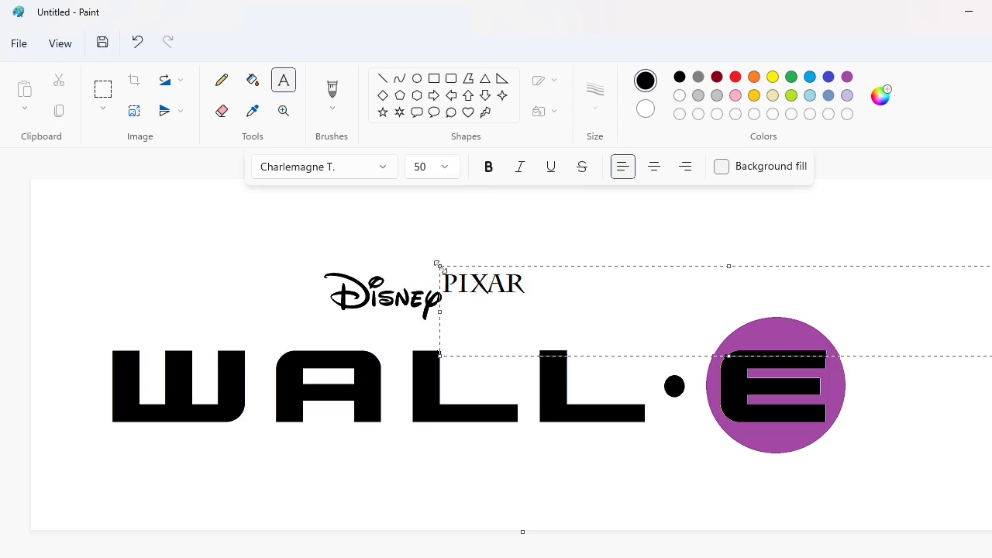
Set the PIXAR text's font size to 60 and move it into the empty space above the second L
key(ctrl+a)
click(448, 169)
click(447, 169)
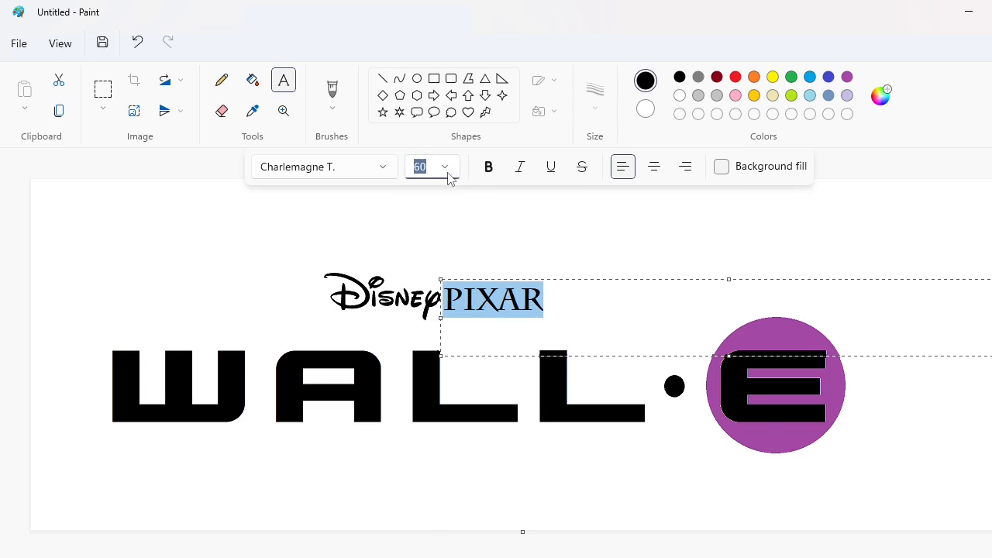
text(60)
key(Return)
mouse_move(439, 277)
mouse_down()
mouse_move(552, 236)
mouse_move(696, 301)
mouse_up()
Select and copy the PIXAR text, undo its original placement, and paste it to the right of Disney
click(102, 91)
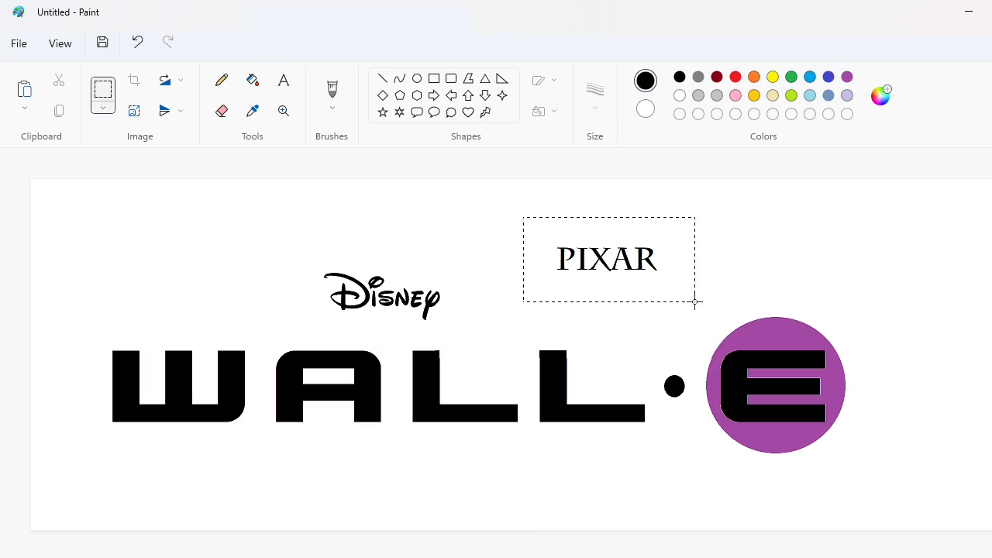
click(906, 478)
key(ctrl+Page_Up)
scroll(511, 353, right, 5)
key(ctrl+z)
scroll(642, 498, down, 1)
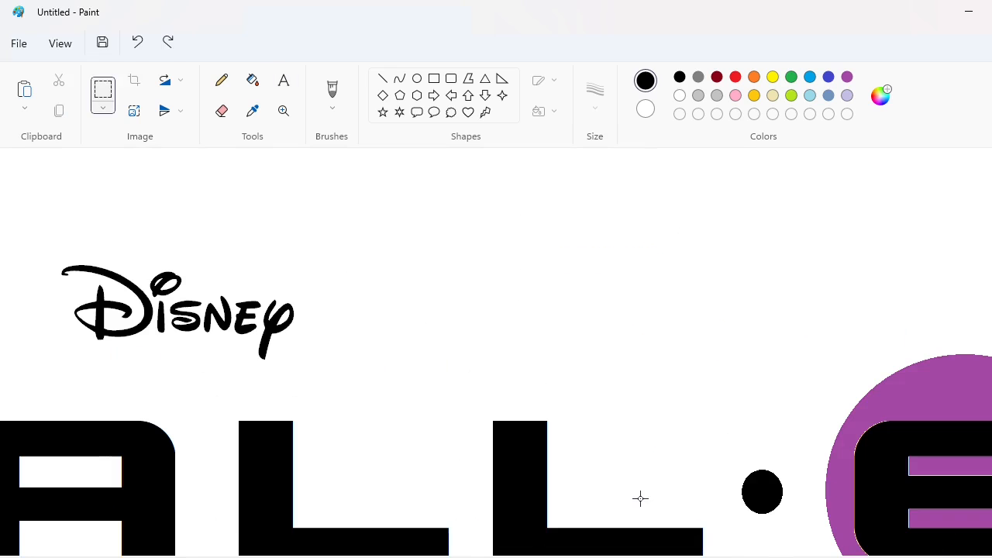
key(ctrl+v)
drag(168, 290, 343, 338)
Nudge the pasted PIXAR text horizontally, leaving a gap for a dot between it and Disney, and place it
key(Right)
key(Right)
key(Right)
key(Right)
key(Right)
key(Right)
key(Right)
key(Right)
key(Right)
key(Right)
key(Right)
key(Right)
key(Right)
key(Right)
key(Right)
key(Right)
key(Right)
key(Right)
key(Right)
key(Right)
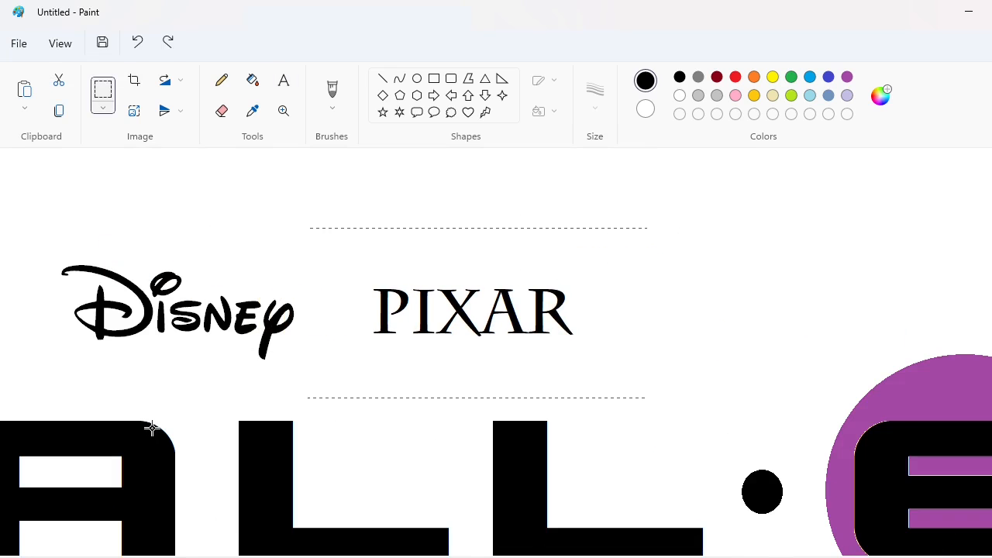
key(Left)
key(Left)
key(Left)
key(Left)
key(Left)
key(Left)
key(Left)
key(Left)
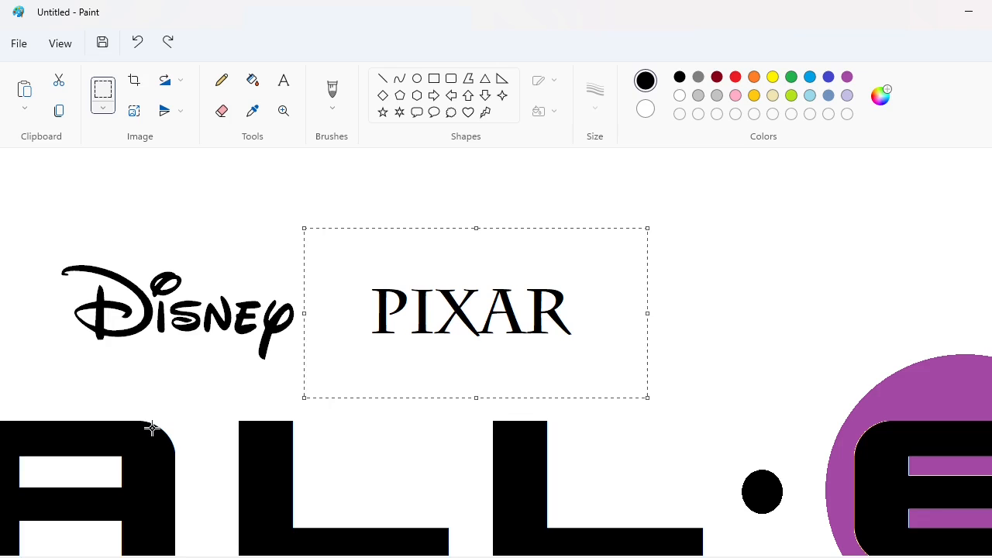
key(Left)
key(Left)
click(152, 428)
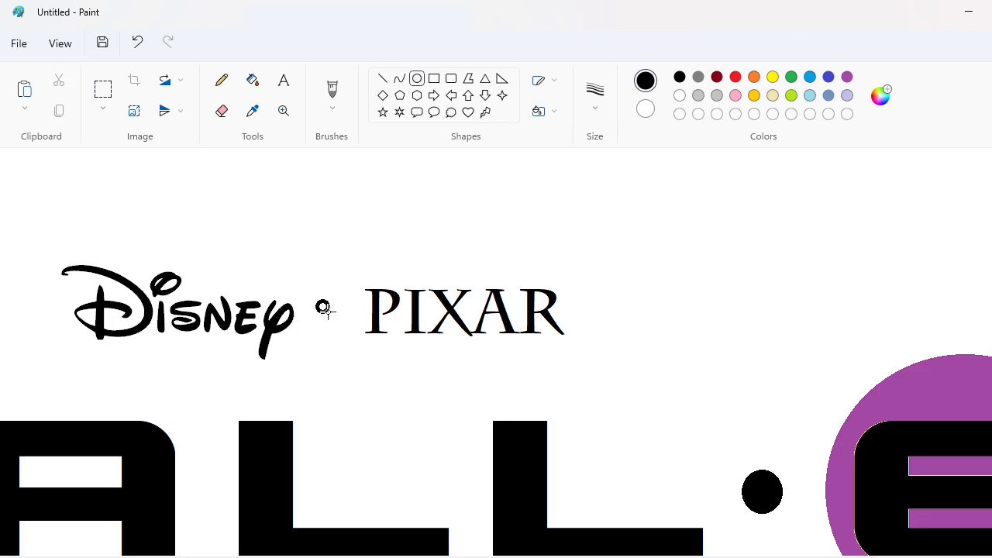
Move the small circle outline up above the gap between Disney and PIXAR and fill it with black
key(Up)
key(Up)
key(Up)
key(Up)
key(Up)
key(Up)
key(Up)
key(Up)
key(Up)
key(Up)
key(Up)
key(Up)
click(253, 80)
click(322, 261)
Copy the small black dot, undo the original, and paste the copy midway between Disney and PIXAR
click(103, 89)
drag(272, 231, 378, 285)
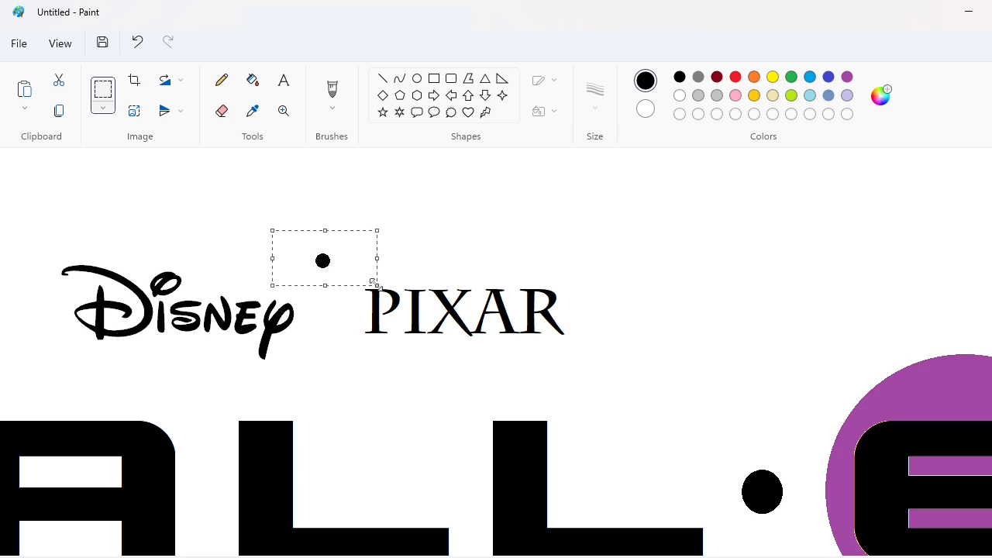
key(ctrl+c)
click(410, 244)
key(ctrl+z)
key(ctrl+z)
key(ctrl+v)
drag(59, 184, 335, 313)
click(480, 379)
click(930, 557)
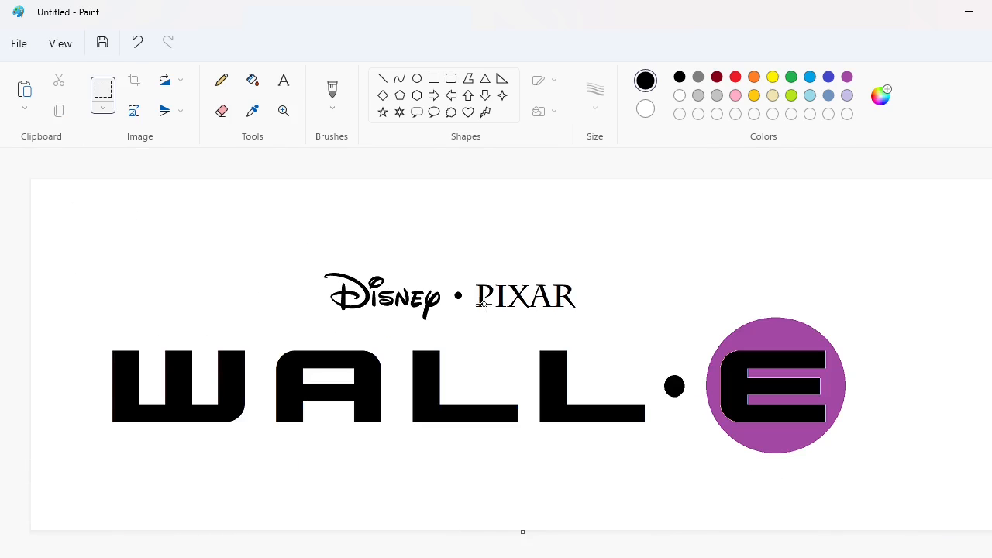
Mix a slightly darker custom red and recolour the circle behind the E with red fill
click(253, 80)
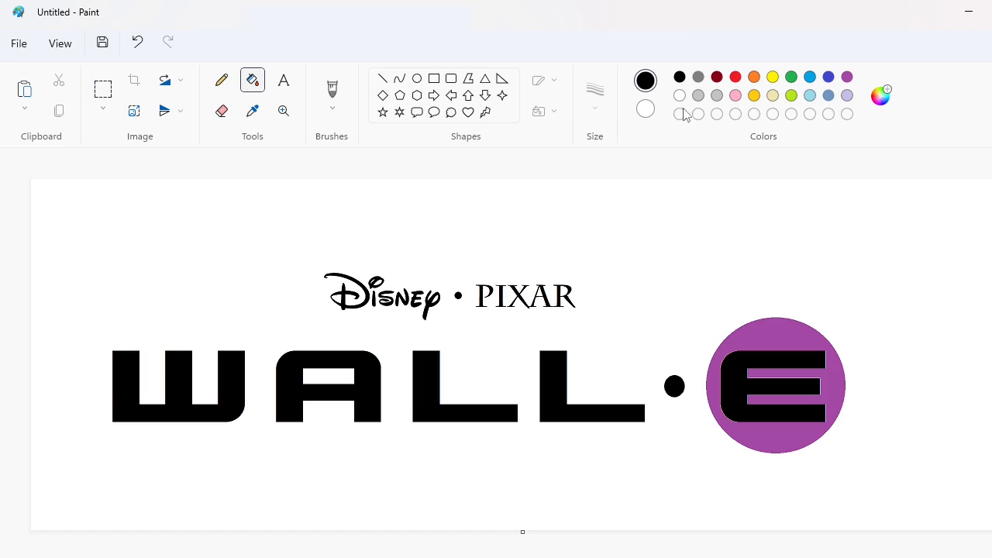
click(735, 76)
click(881, 96)
drag(693, 267, 694, 274)
click(386, 409)
click(778, 339)
click(772, 338)
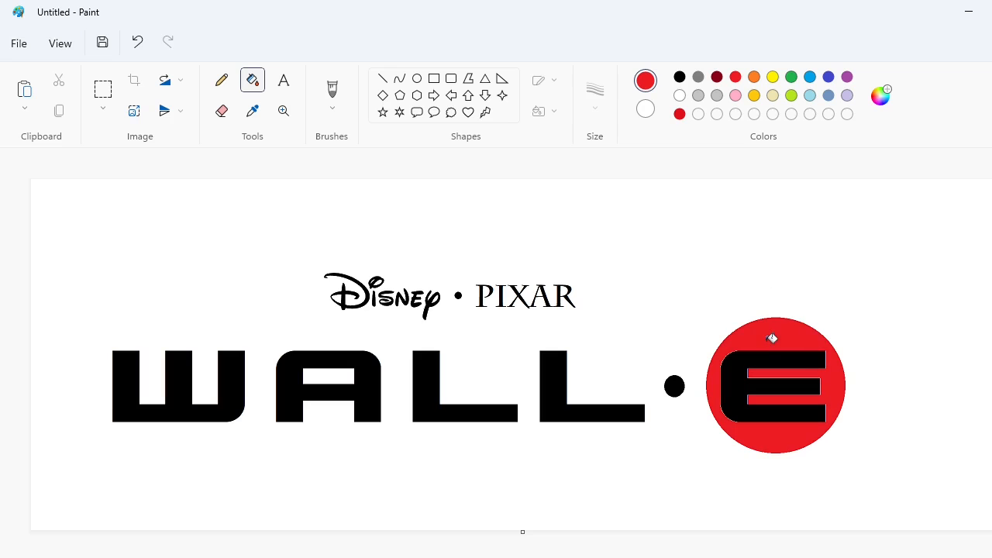
Try a lighter custom red with RGB values 238, 45, 54 as the fill of the E's circle
click(880, 95)
drag(693, 268, 694, 274)
click(384, 408)
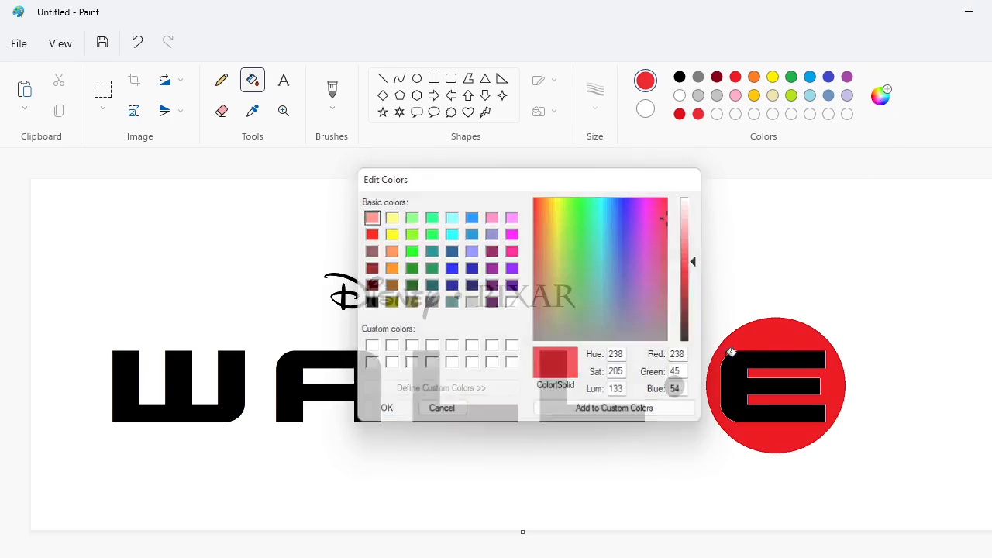
click(787, 338)
click(783, 334)
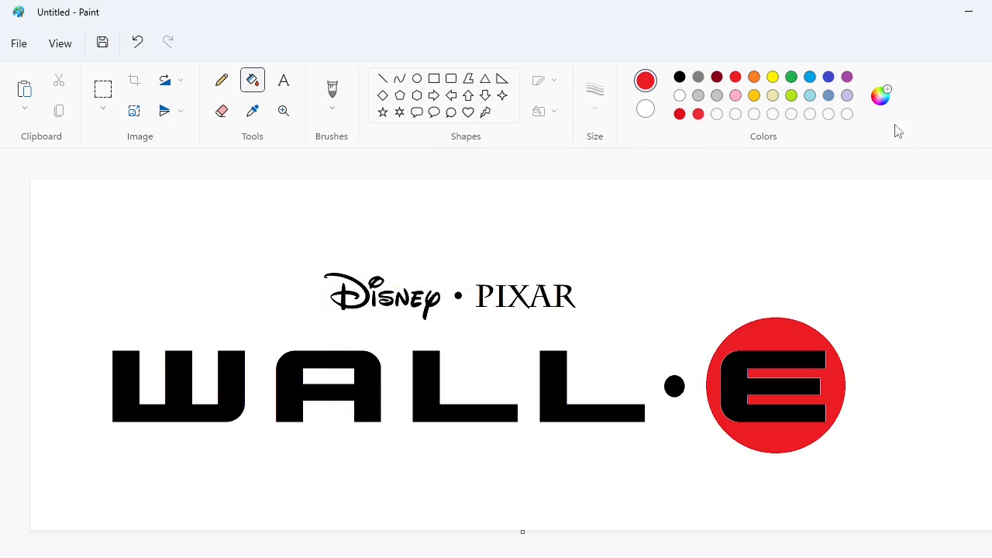
Fill the letter E with white and its surrounding circle with the darker custom red
click(680, 96)
click(774, 355)
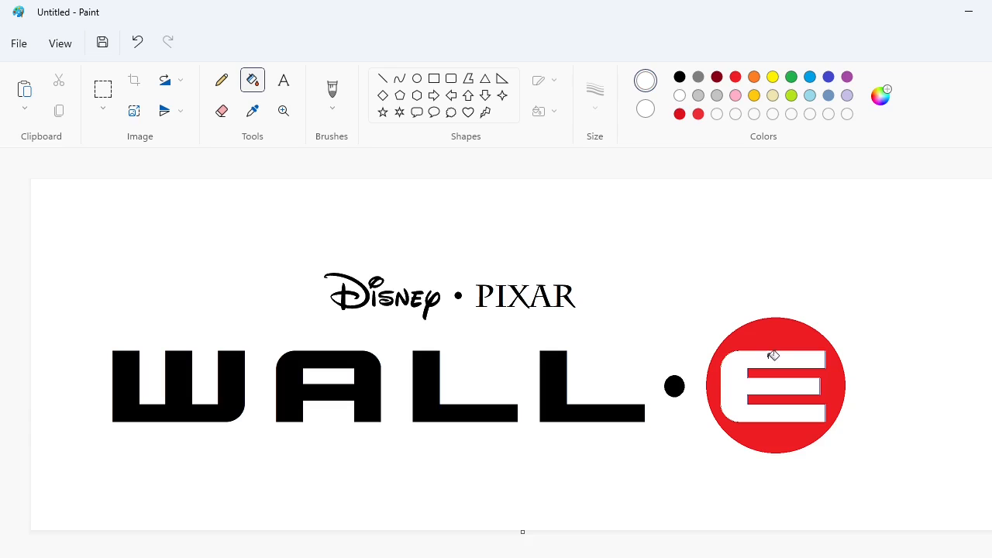
click(680, 114)
click(769, 333)
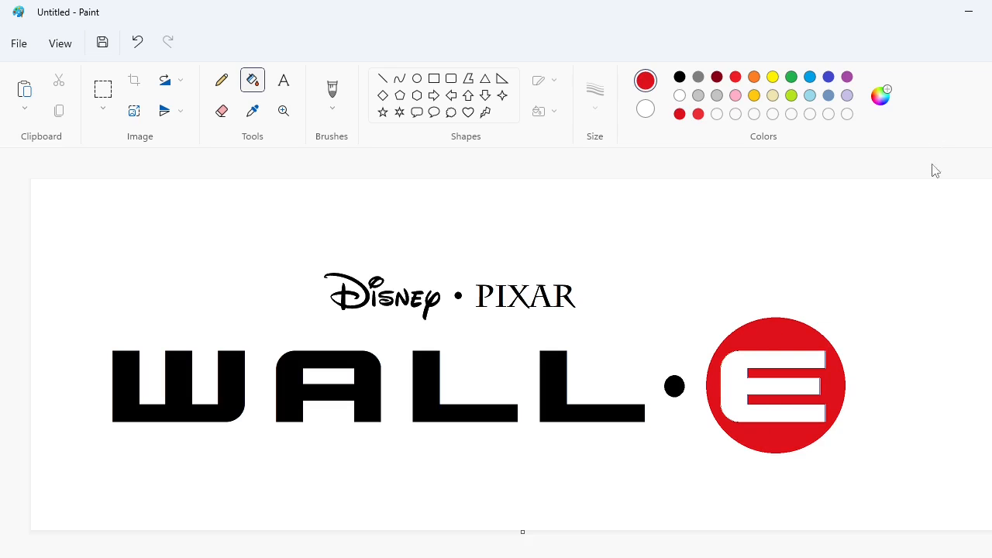